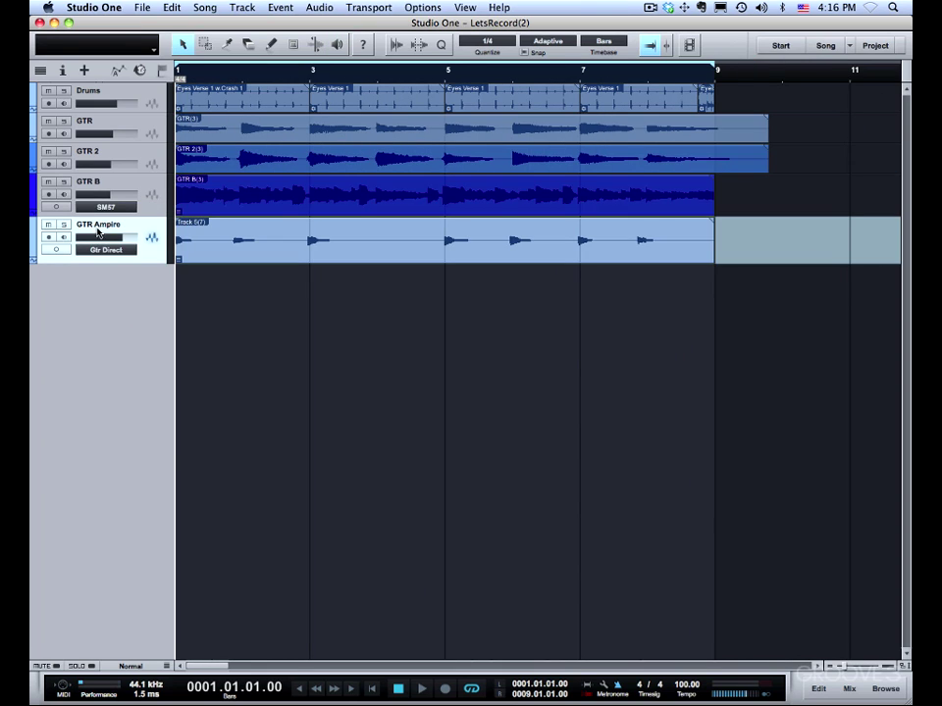
Expand the GTR Ampire track's take layers and save a new song version described as "Before comping pass"
right_click(98, 228)
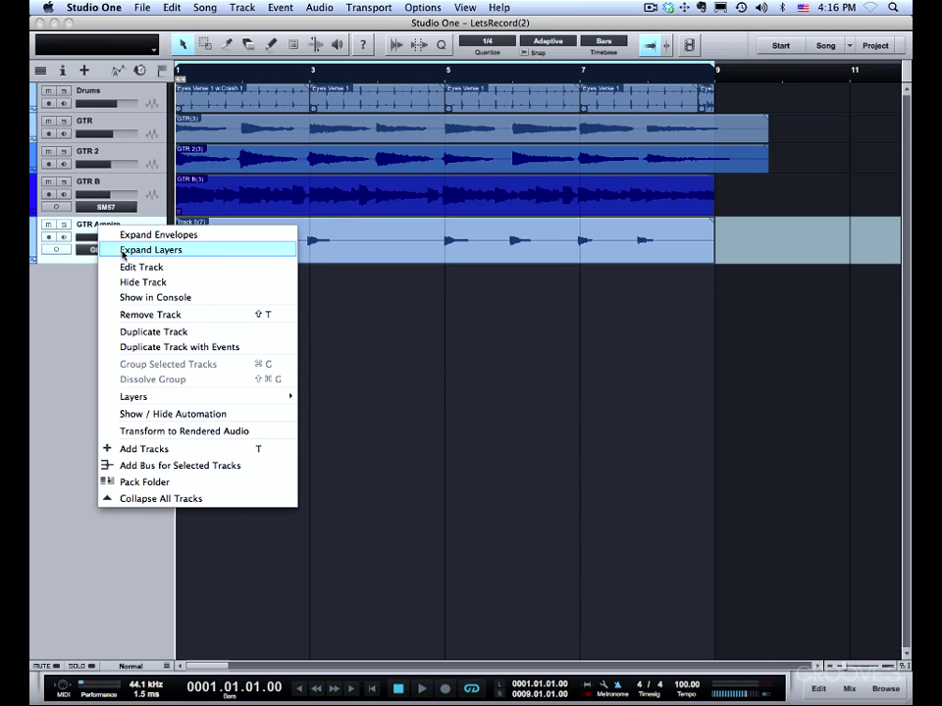
left_click(121, 251)
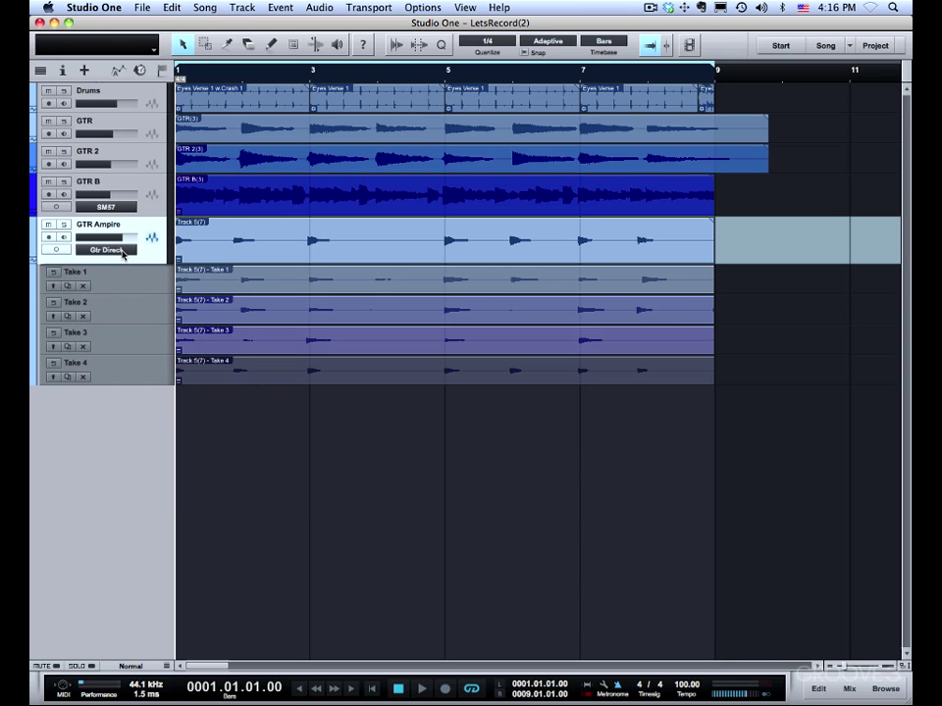
left_click(143, 10)
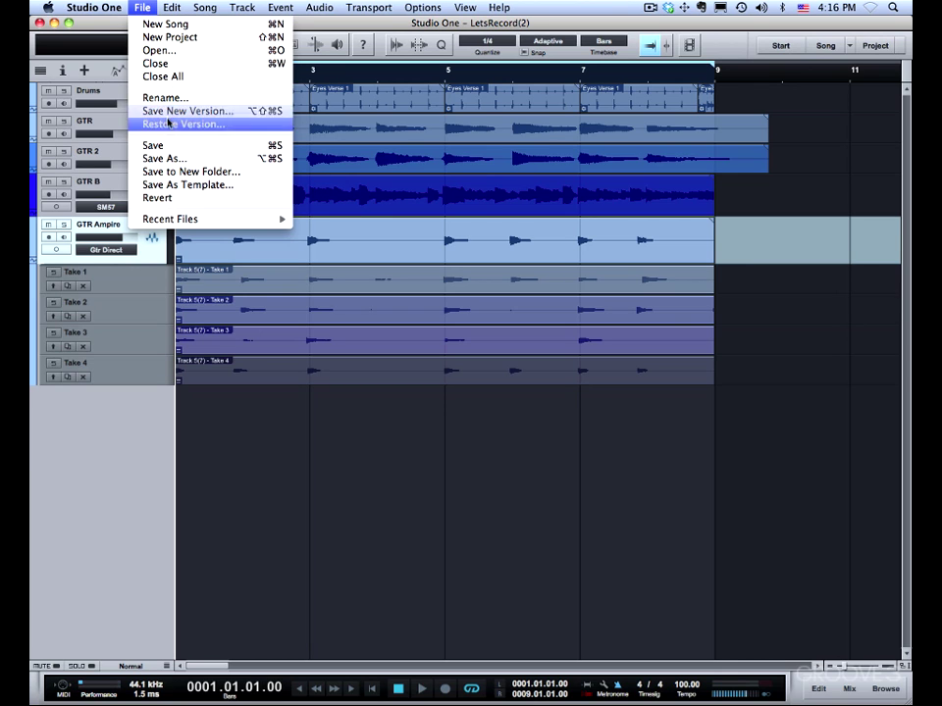
left_click(187, 111)
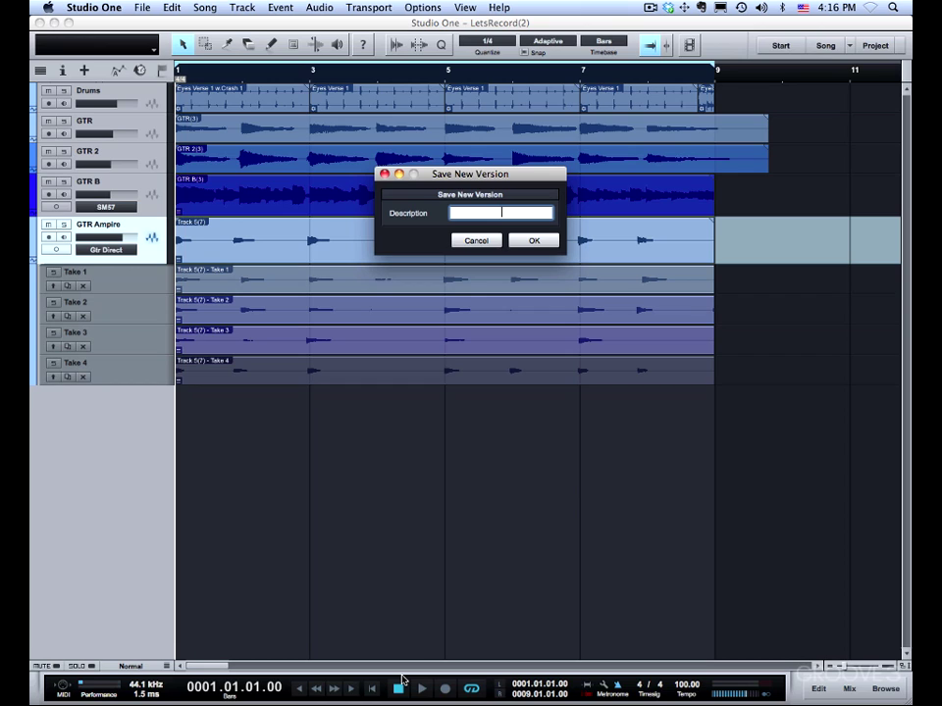
type("Before comping pass")
key("Return")
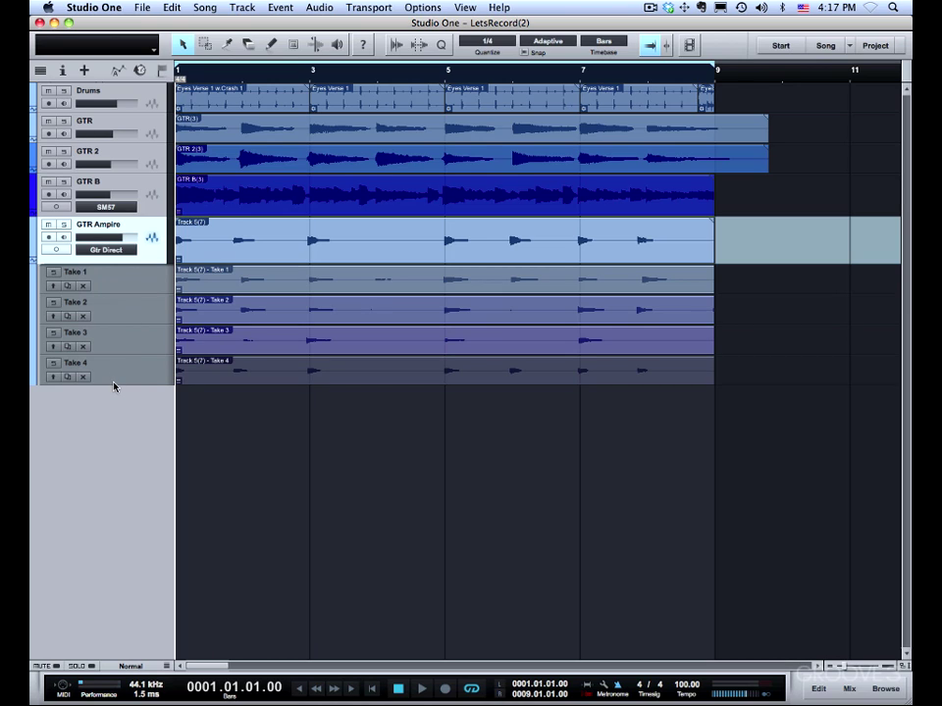
Activate several recorded takes one after another as the main content of the GTR Ampire track
left_click(53, 286)
left_click(53, 316)
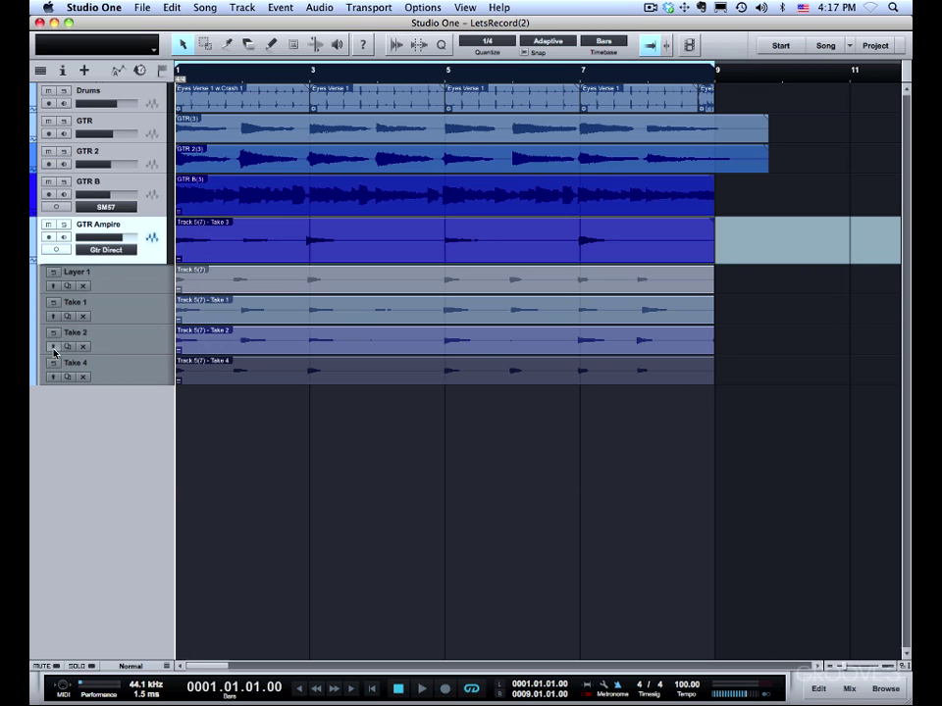
left_click(53, 346)
Show the inspector for the GTR Ampire track and undo the take activations
left_click(336, 250)
key("F4")
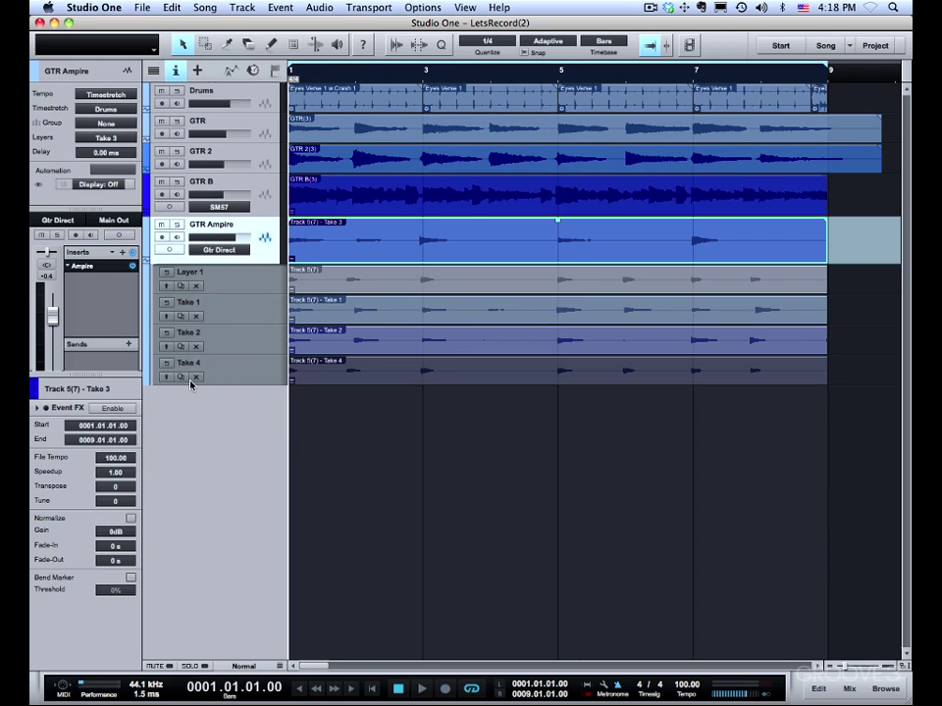
key("ctrl+z")
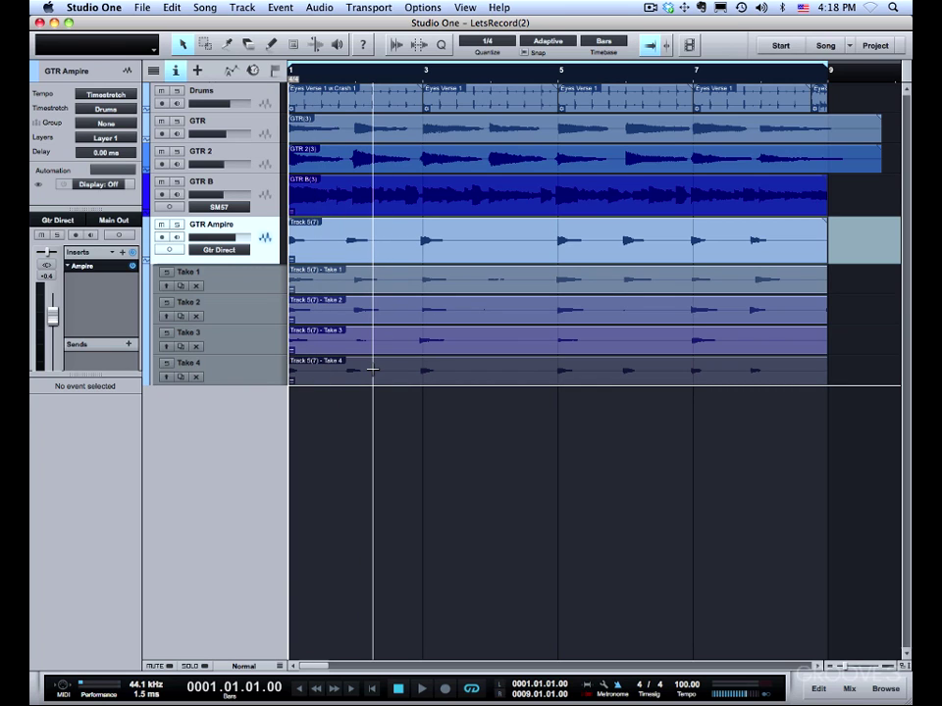
Delete the event on the main layer of GTR Ampire and rename that layer Comp1
left_click(456, 260)
key("Delete")
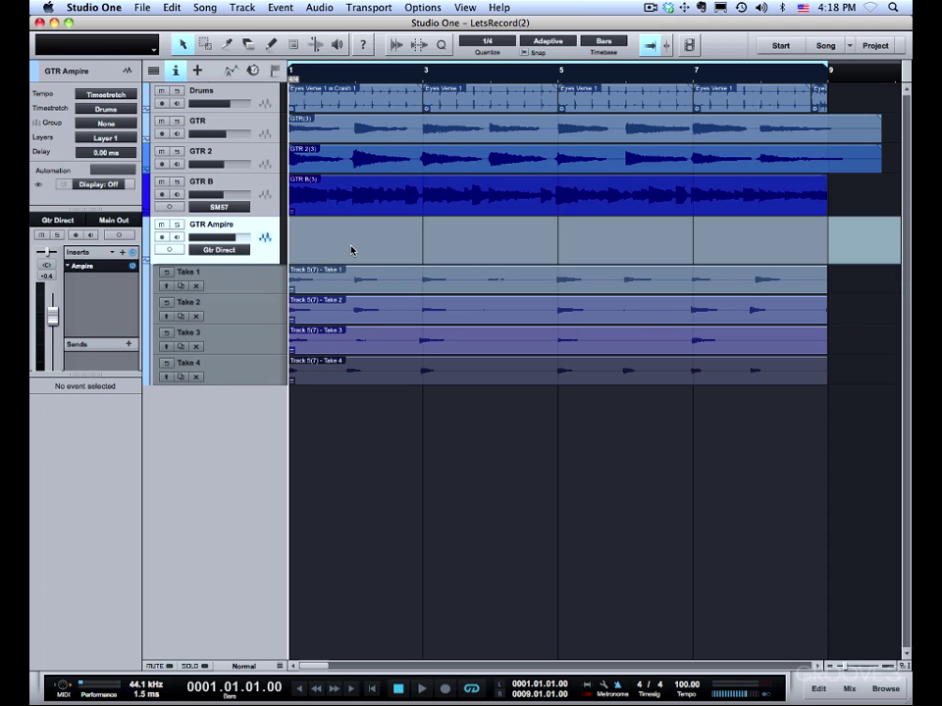
left_click(104, 140)
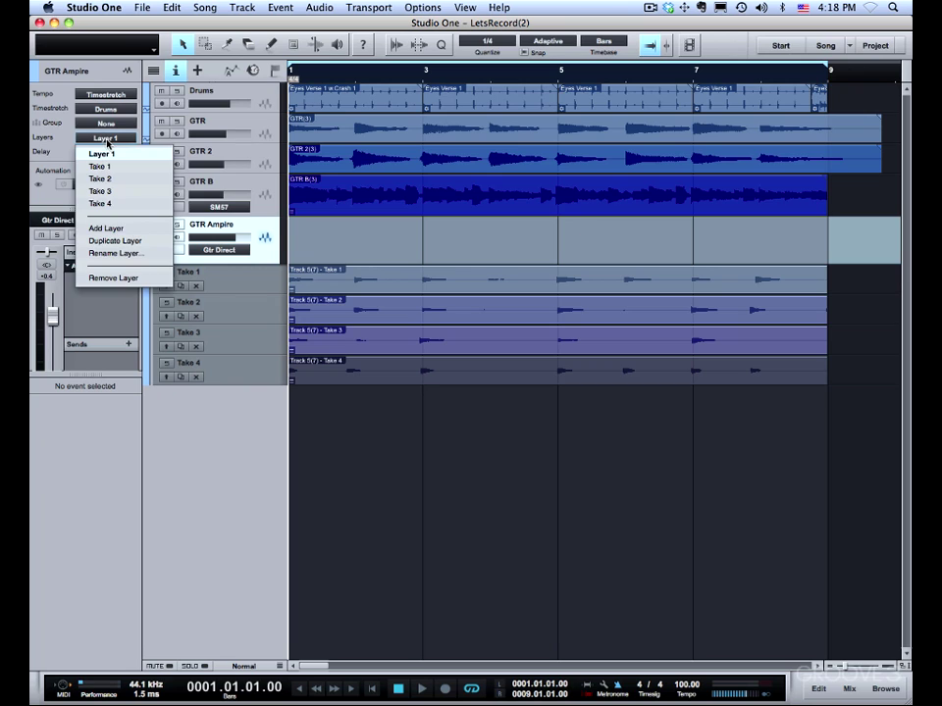
left_click(118, 254)
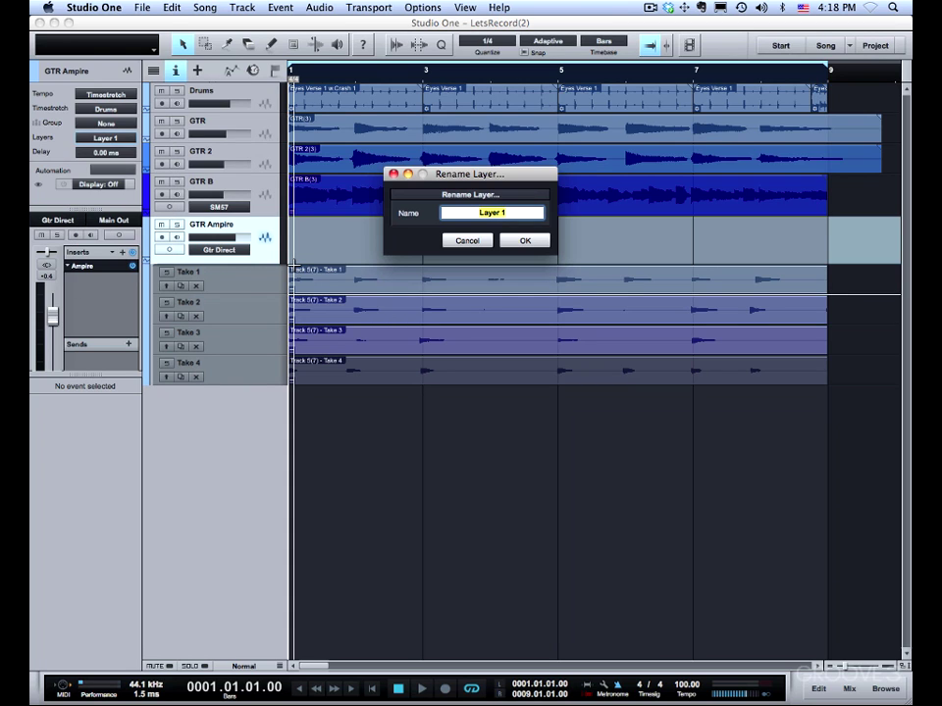
type("Comp1")
key("Return")
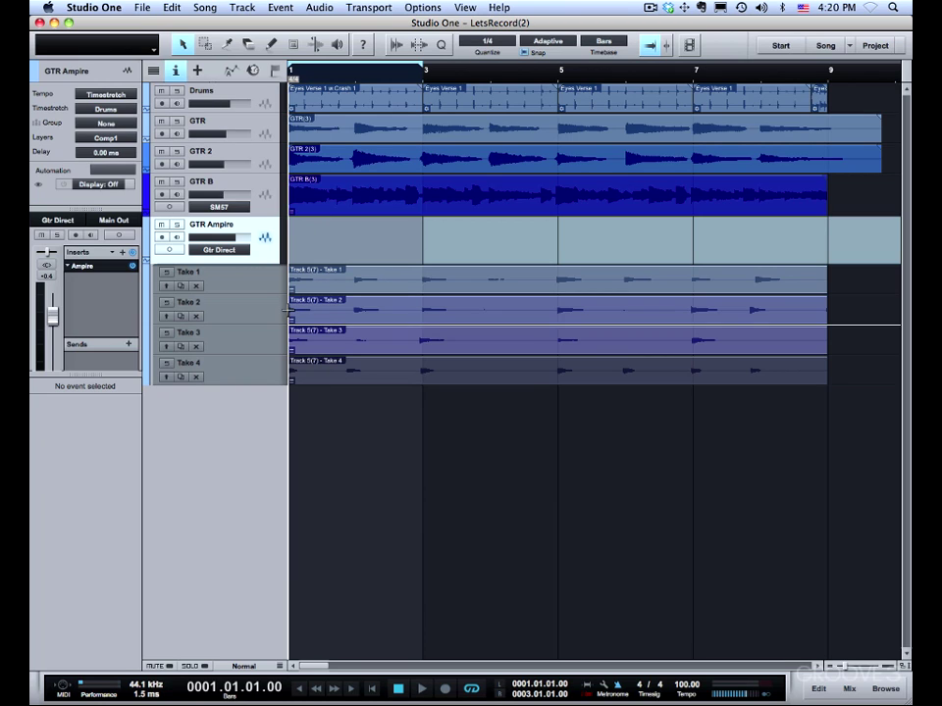
Copy Take 2 from bar 1 to about the middle of bar 3 into the Comp1 layer
left_click_drag(290, 312, 461, 318)
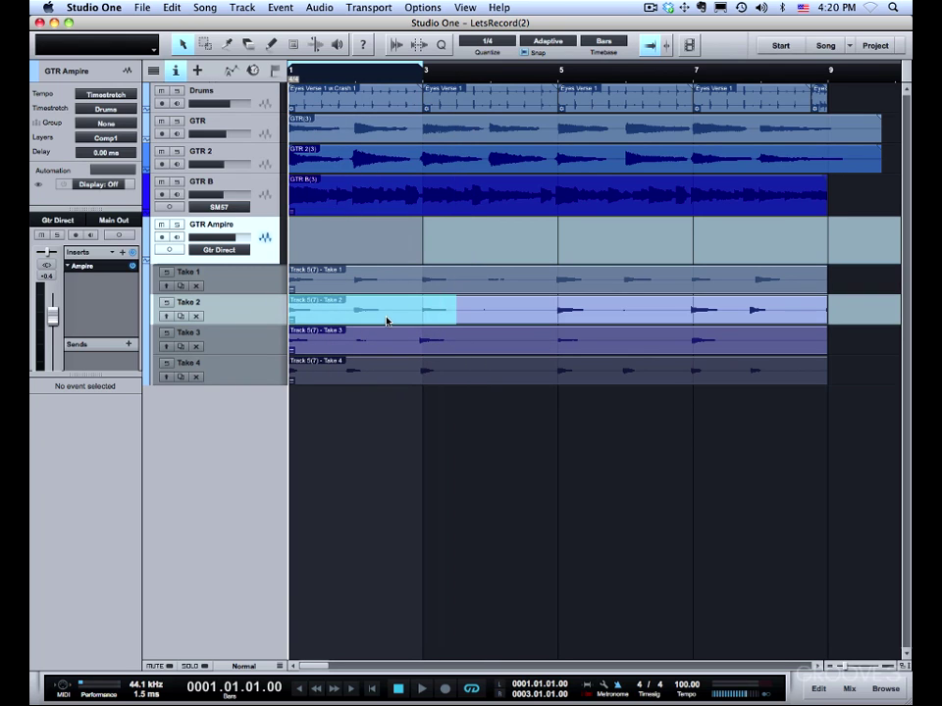
left_click(386, 319)
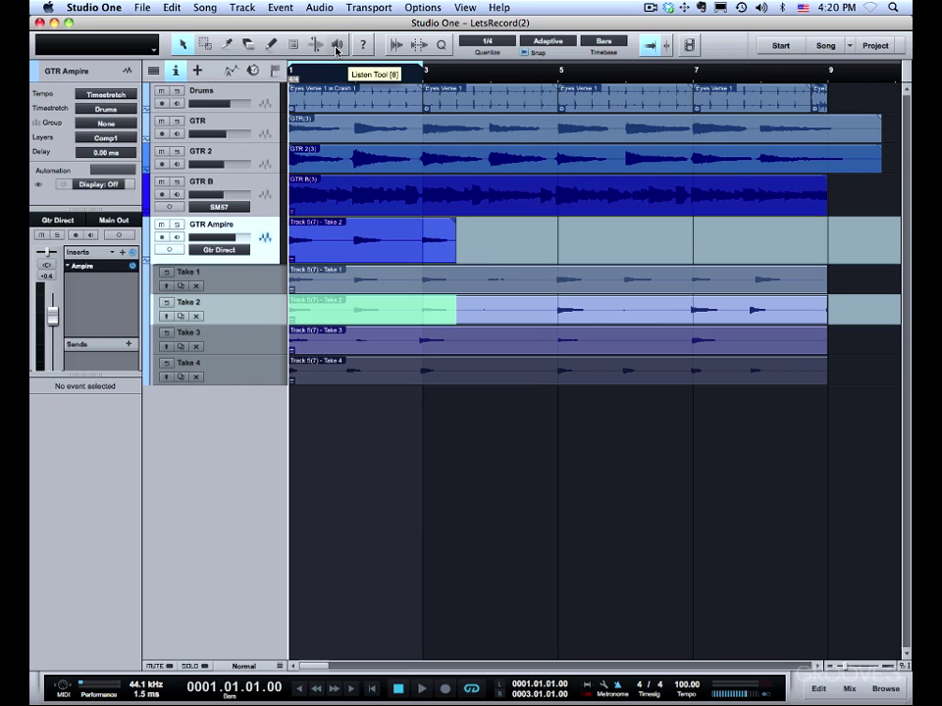
Audition Takes 1, 3 and 4 with the Listen tool at several points between bars 3 and 6
left_click(336, 46)
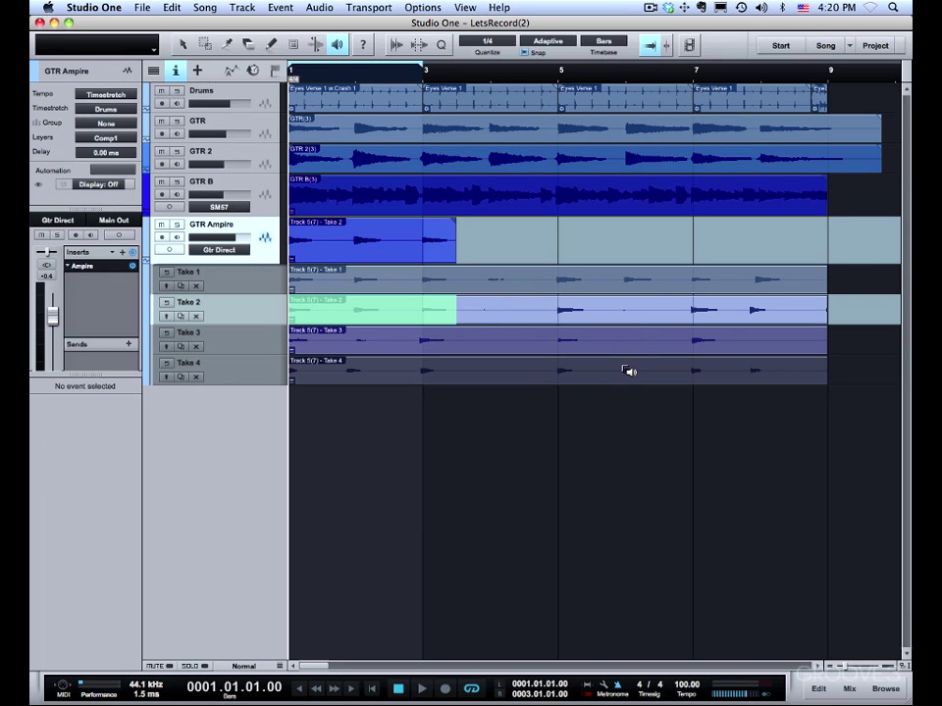
left_click(479, 284)
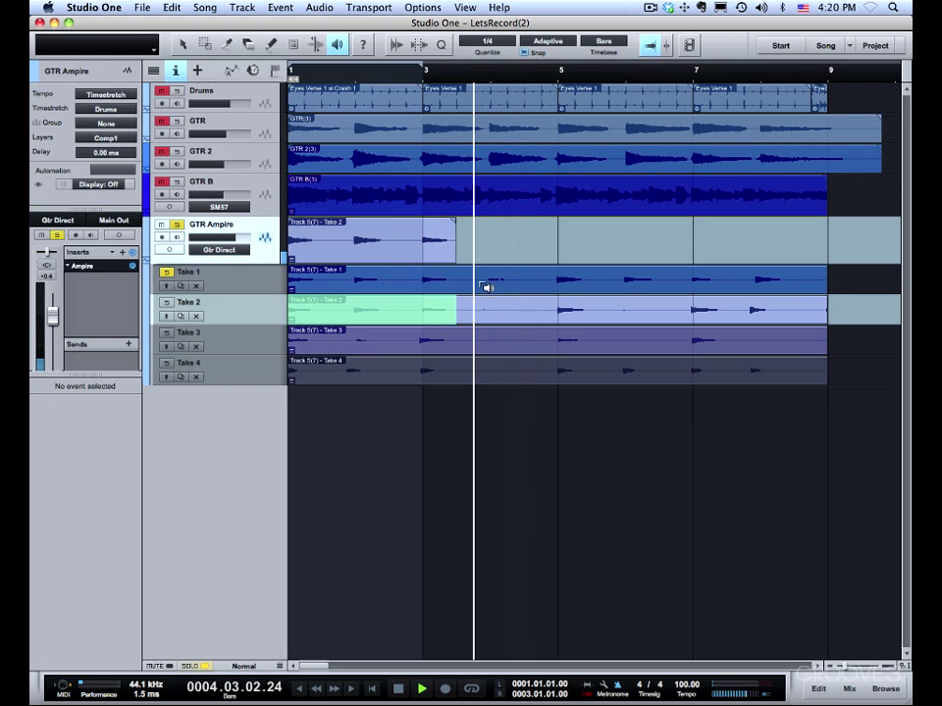
left_click(547, 285)
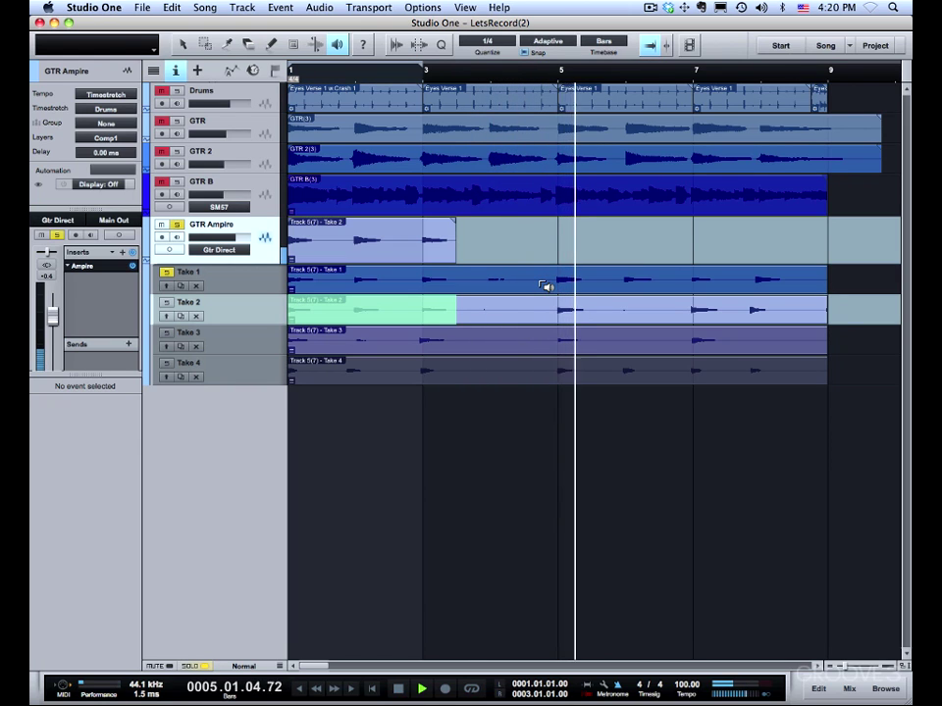
left_click(547, 345)
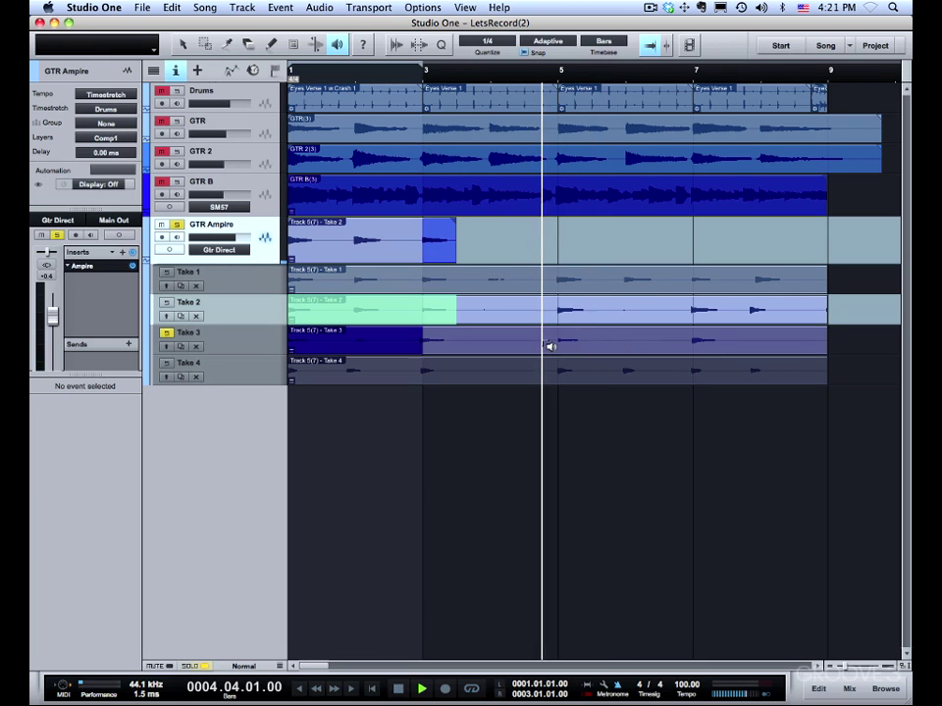
left_click_drag(546, 345, 546, 346)
left_click_drag(621, 381, 620, 379)
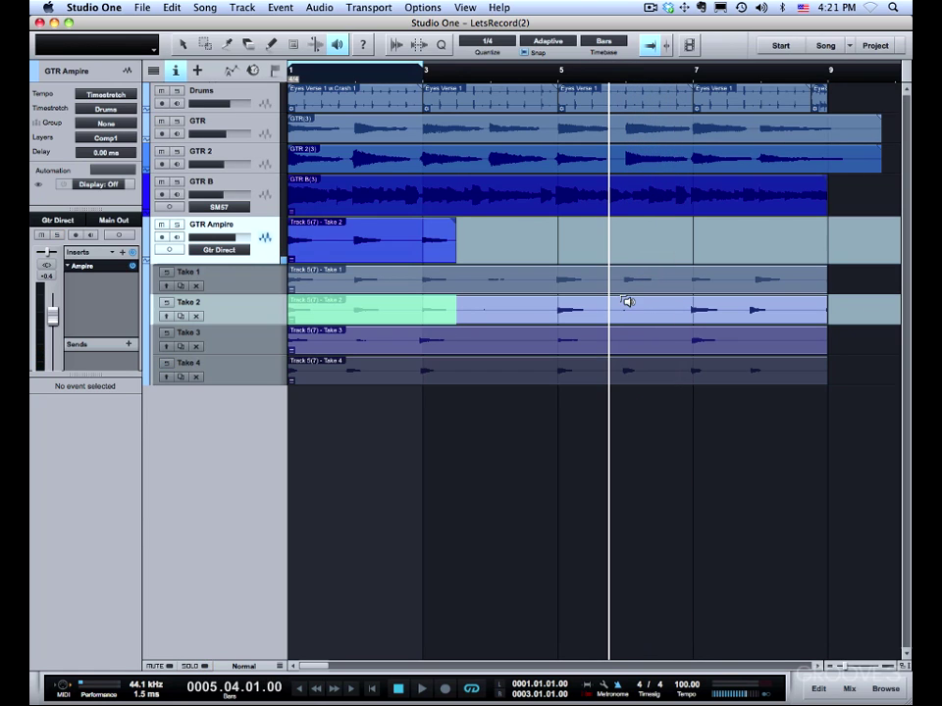
left_click_drag(624, 285, 622, 286)
left_click_drag(471, 285, 475, 285)
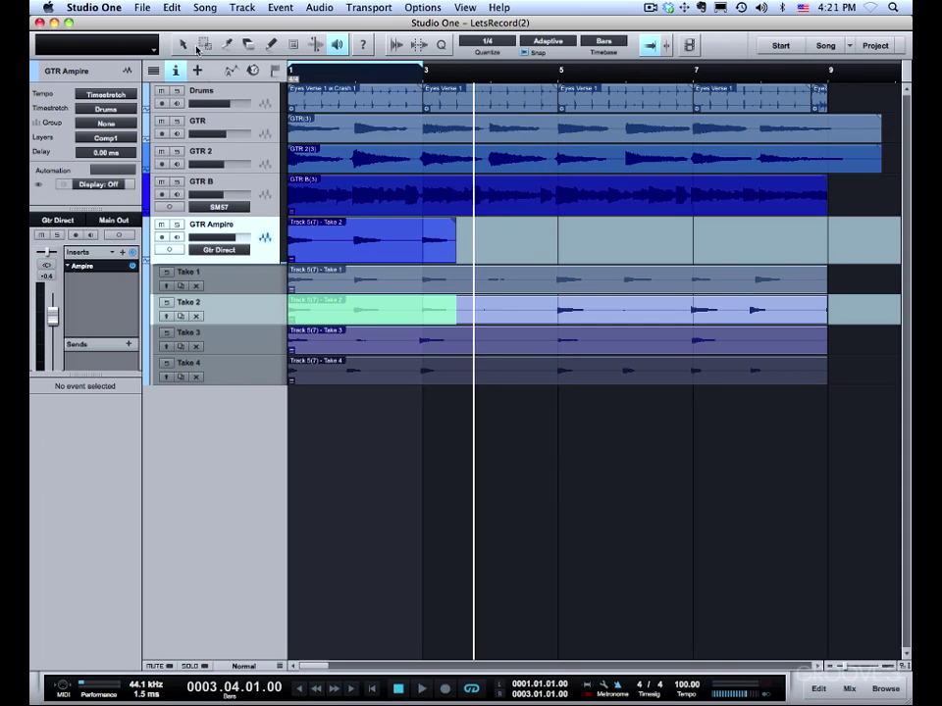
Copy Take 1 from just before bar 4 to just before bar 5 into the comp, trimming the selection's ends, and hide the inspector
key("1")
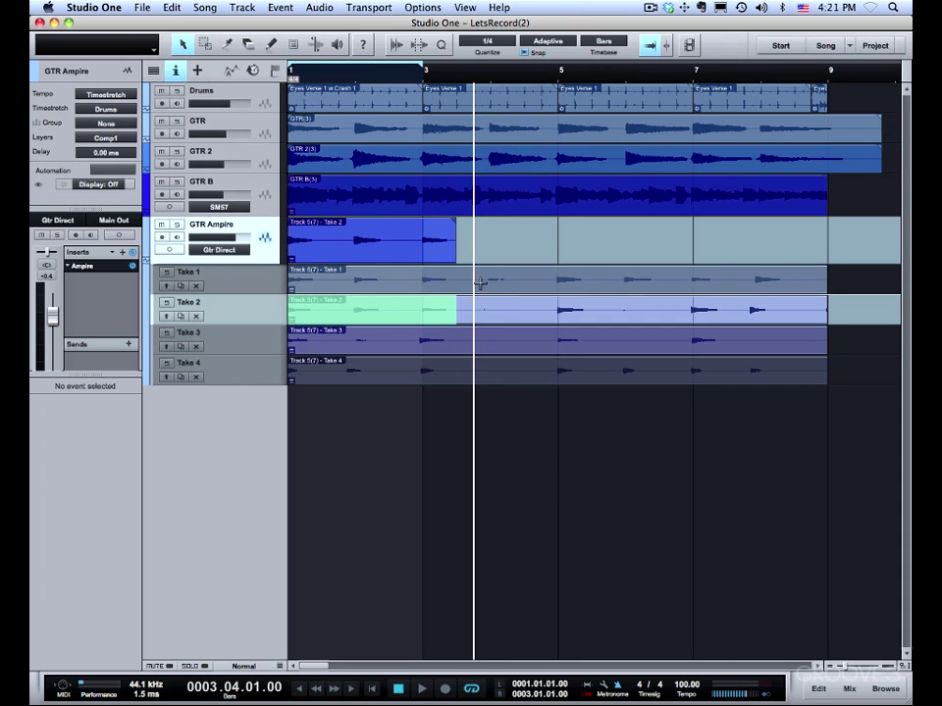
left_click_drag(477, 284, 552, 291)
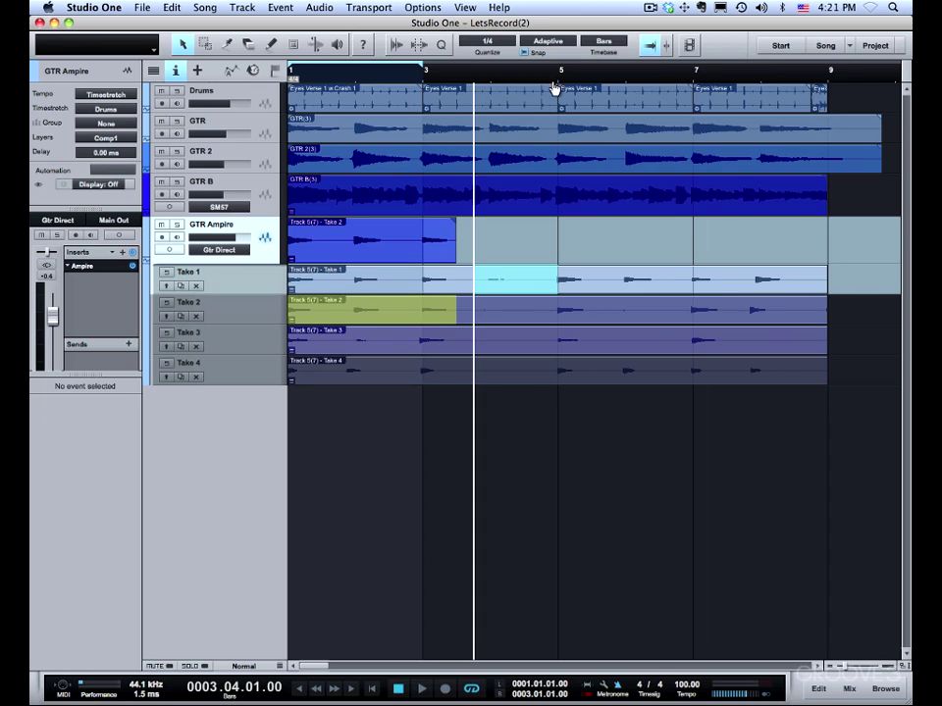
scroll(554, 89, "up", 3)
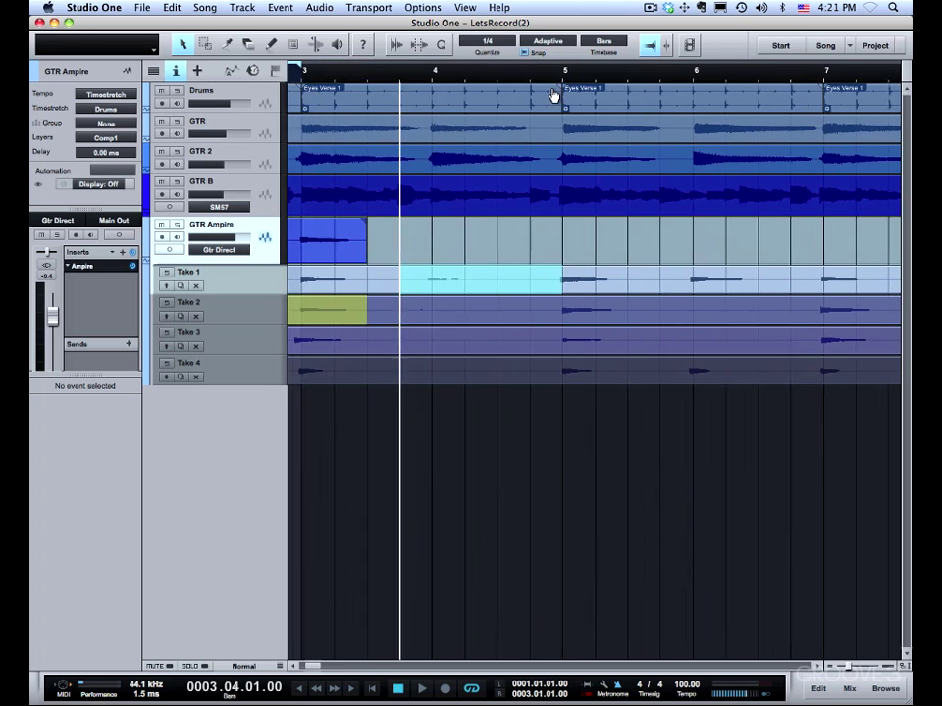
left_click(175, 74)
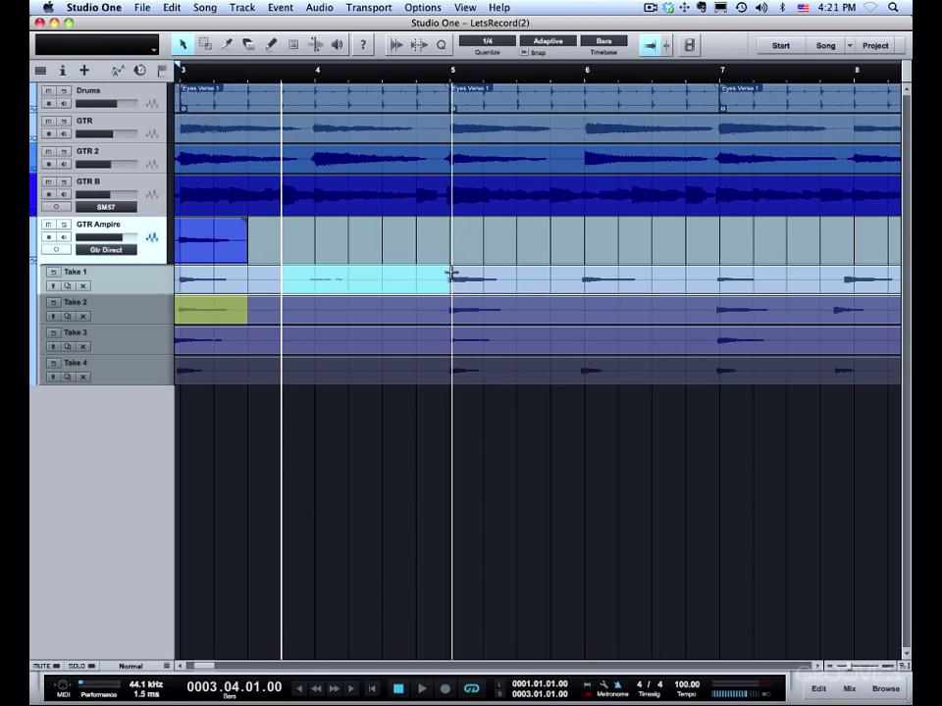
left_click_drag(449, 275, 446, 275)
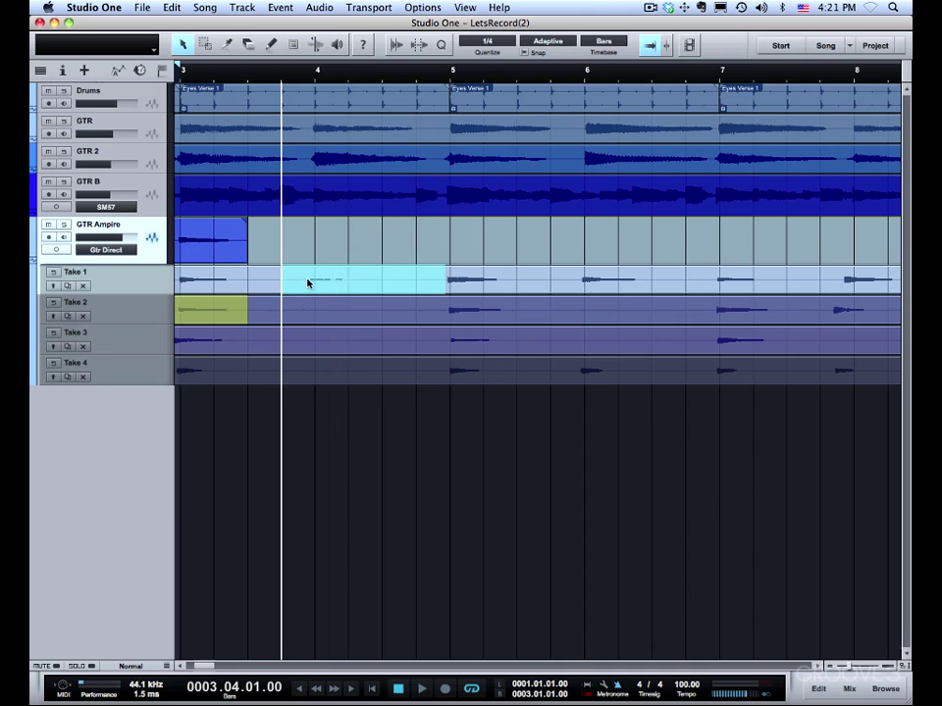
left_click_drag(294, 288, 305, 286)
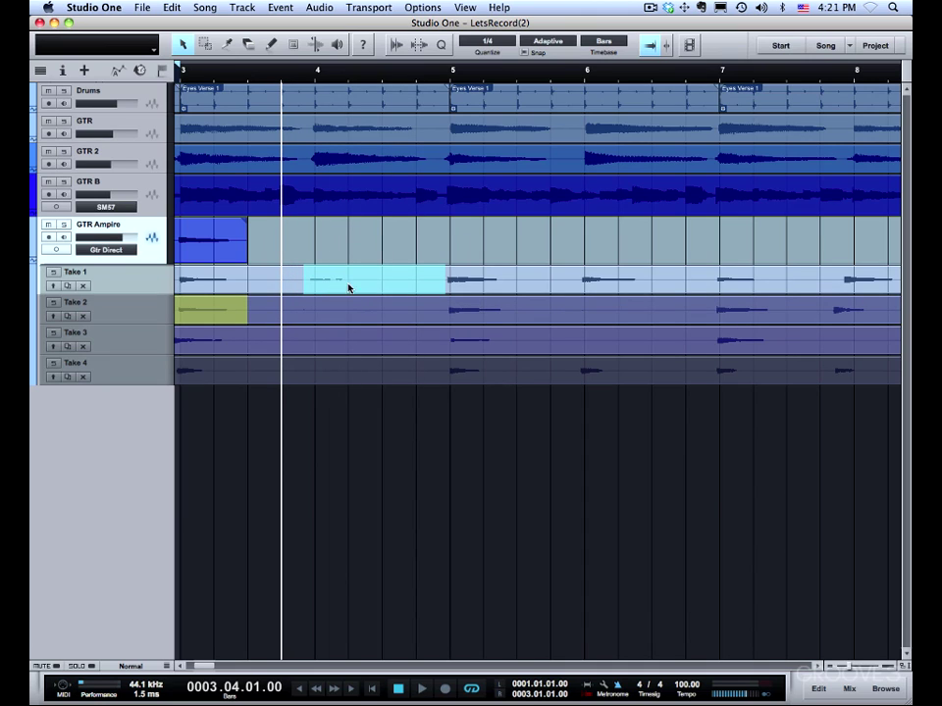
left_click(351, 284)
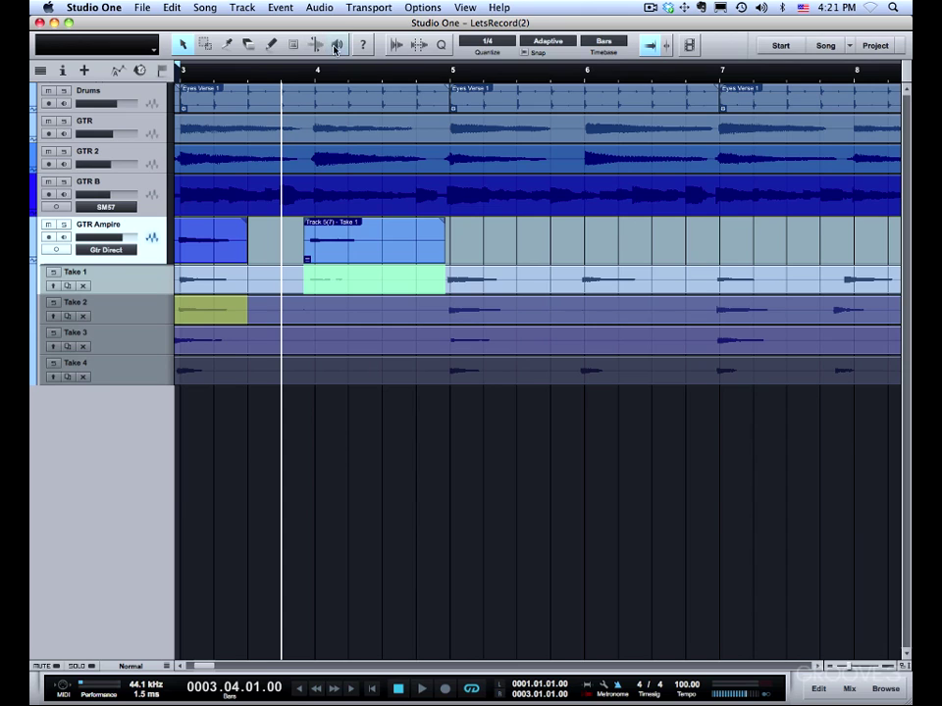
Audition Takes 2, 3 and 4 near bar 5 and copy Take 4 from just before bar 5 to just before bar 7 into the comp
left_click(434, 310)
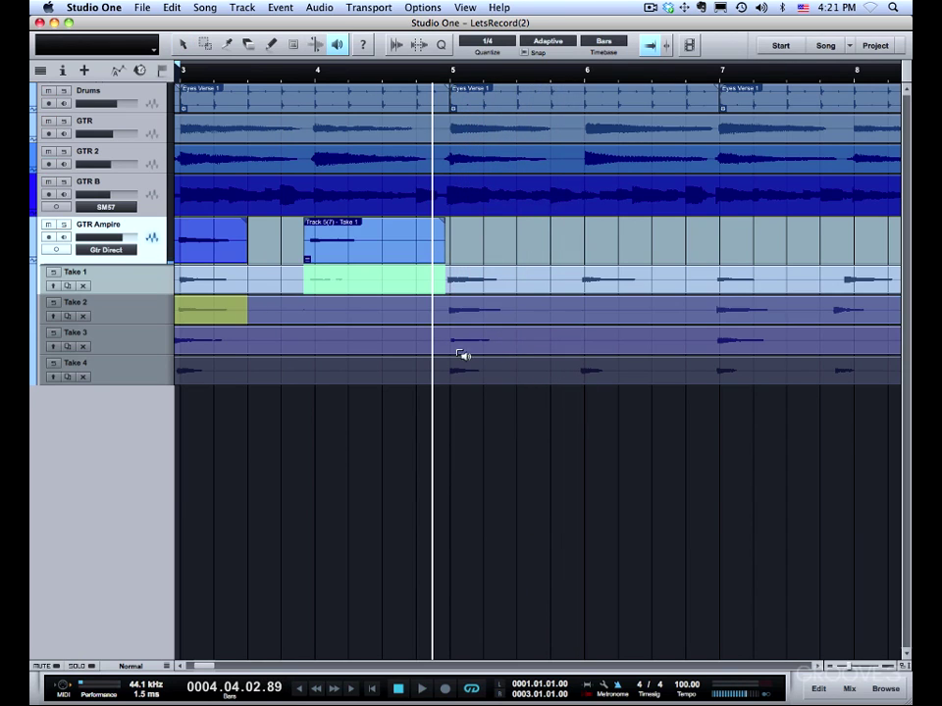
left_click(448, 350)
left_click(446, 369)
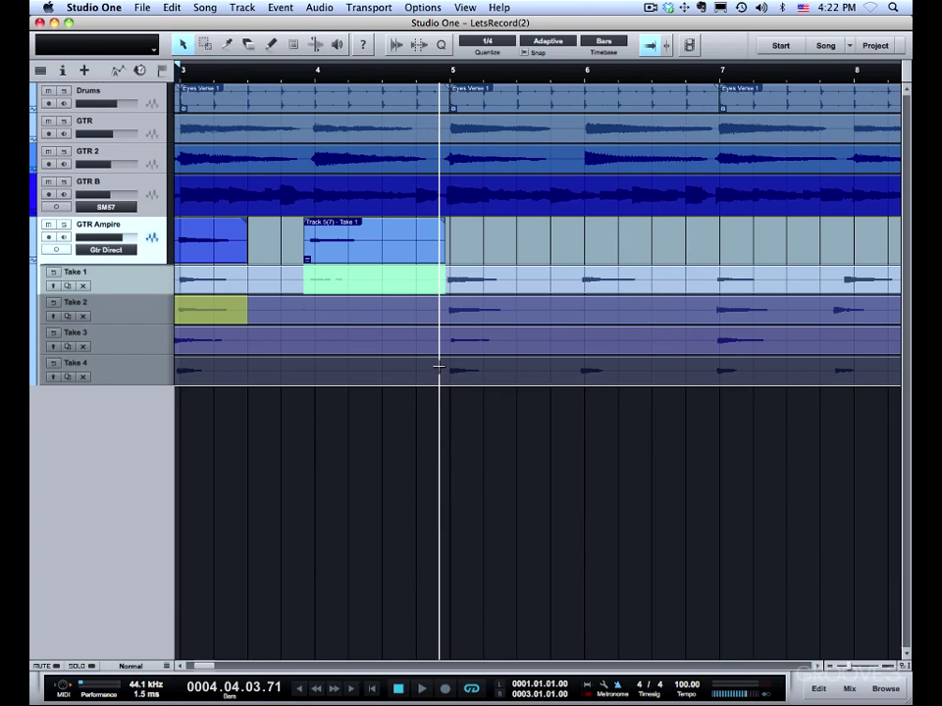
left_click_drag(442, 371, 710, 384)
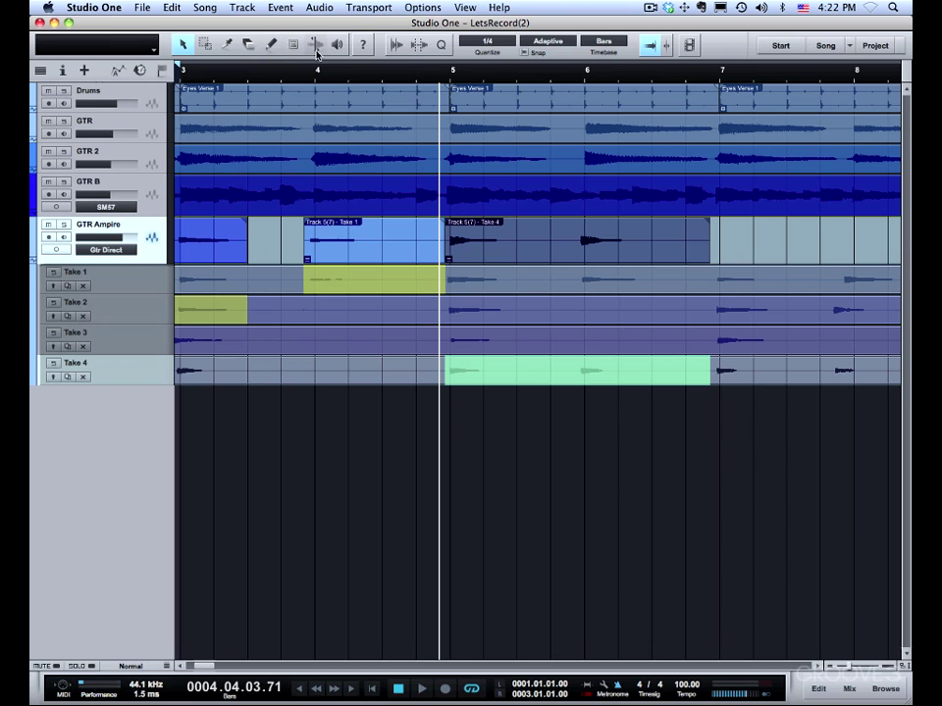
Compare the takes around bar 7 and copy Take 4 from just before bar 7 to just before bar 8 into the comp
left_click(705, 345)
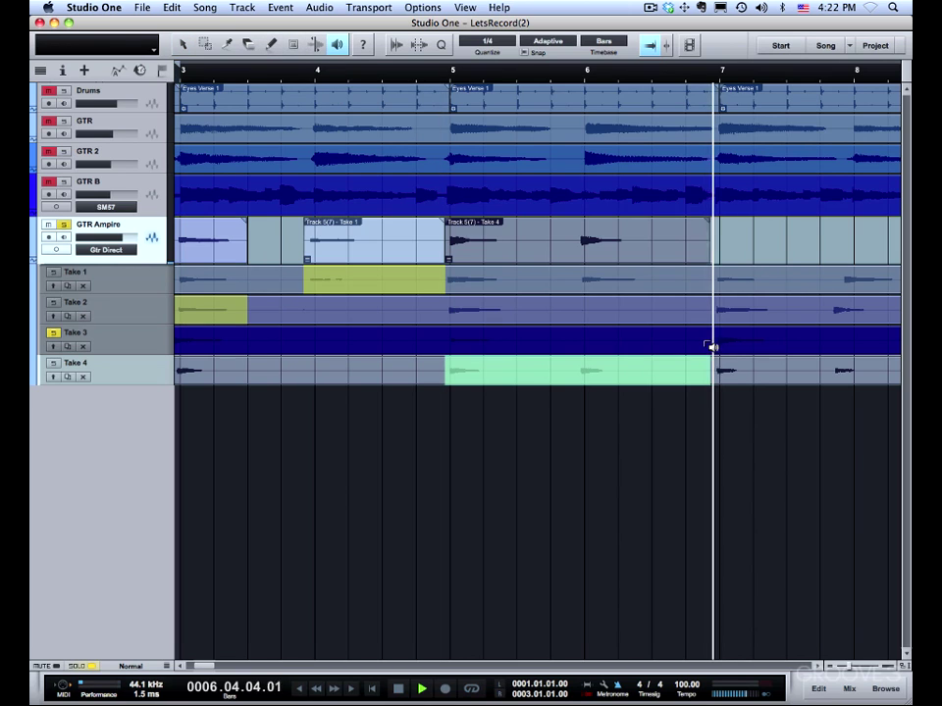
left_click(709, 345)
left_click_drag(709, 344, 707, 285)
left_click_drag(713, 372, 723, 375)
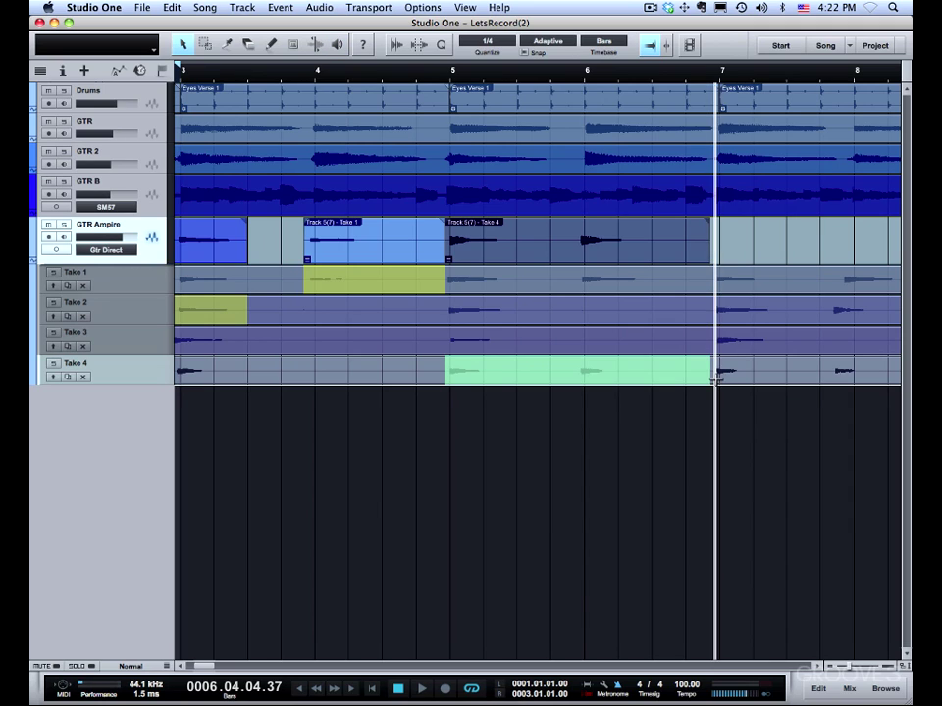
left_click_drag(714, 379, 801, 381)
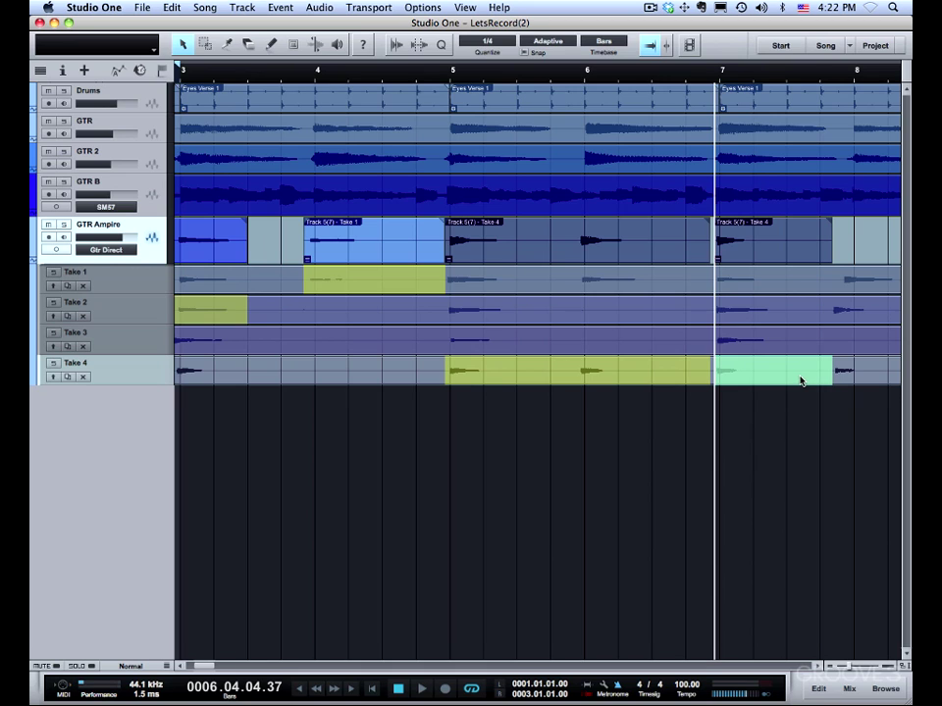
Audition Takes 1, 2 and 4 between bars 7 and 8 and extend the last Take 4 comp section to just before bar 9
key("shift+f")
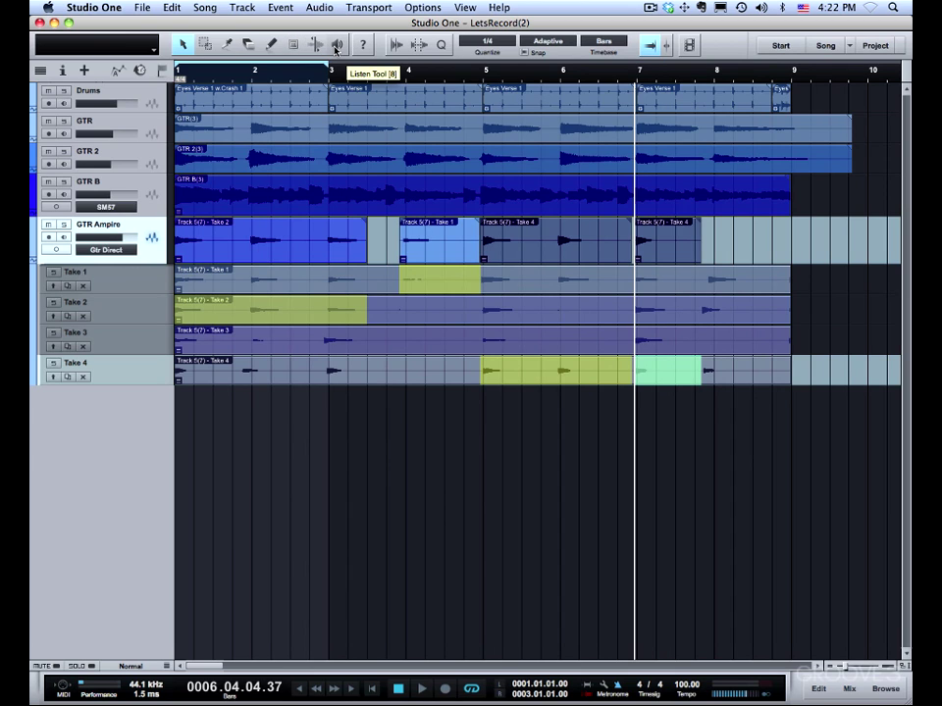
left_click(701, 285)
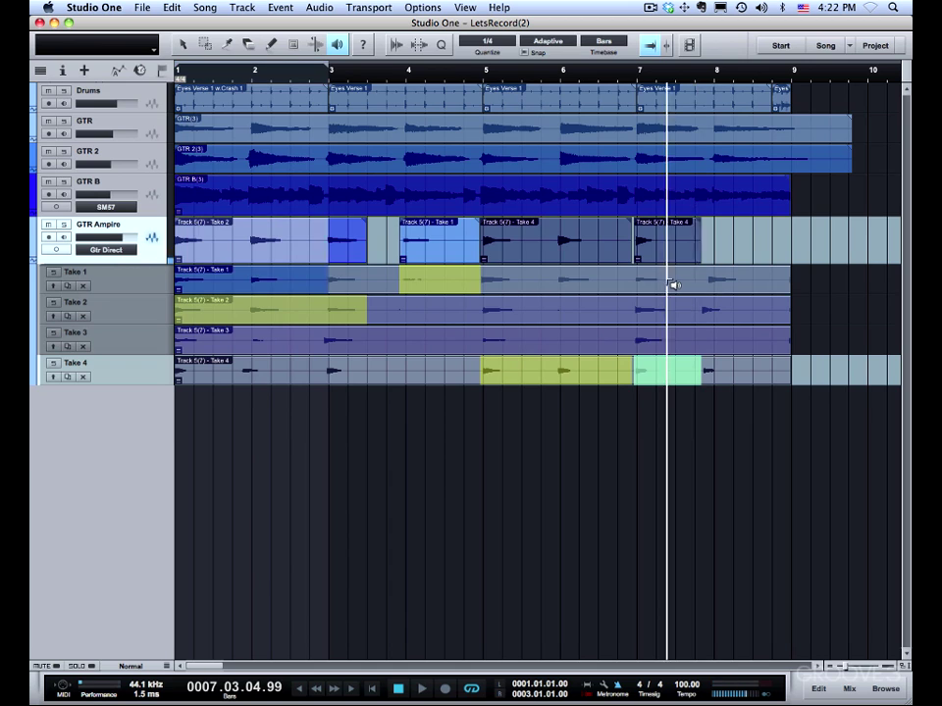
left_click(691, 316)
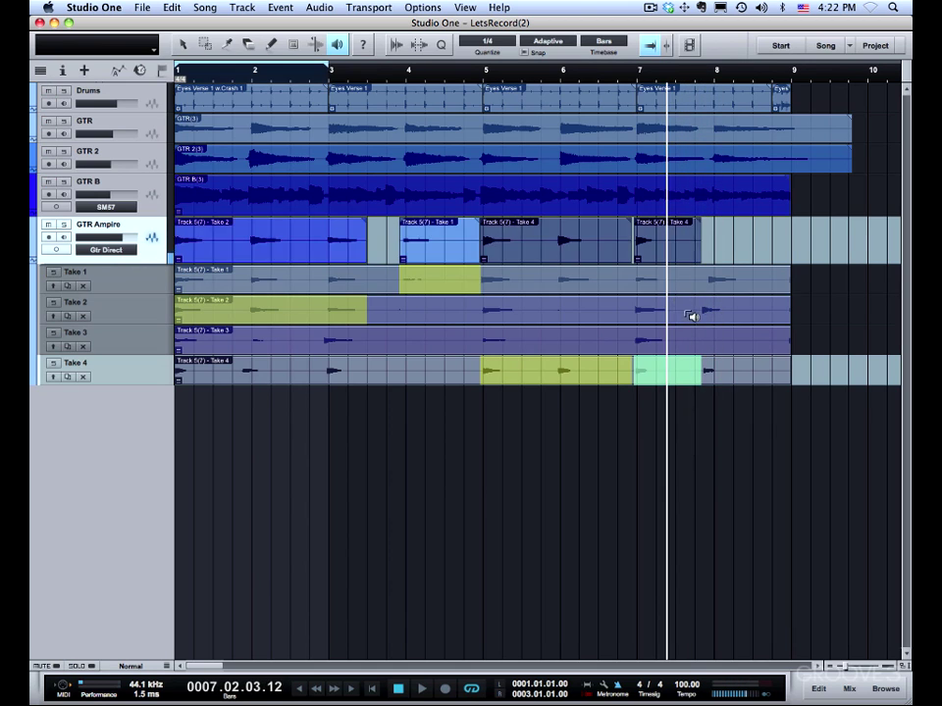
left_click(694, 370)
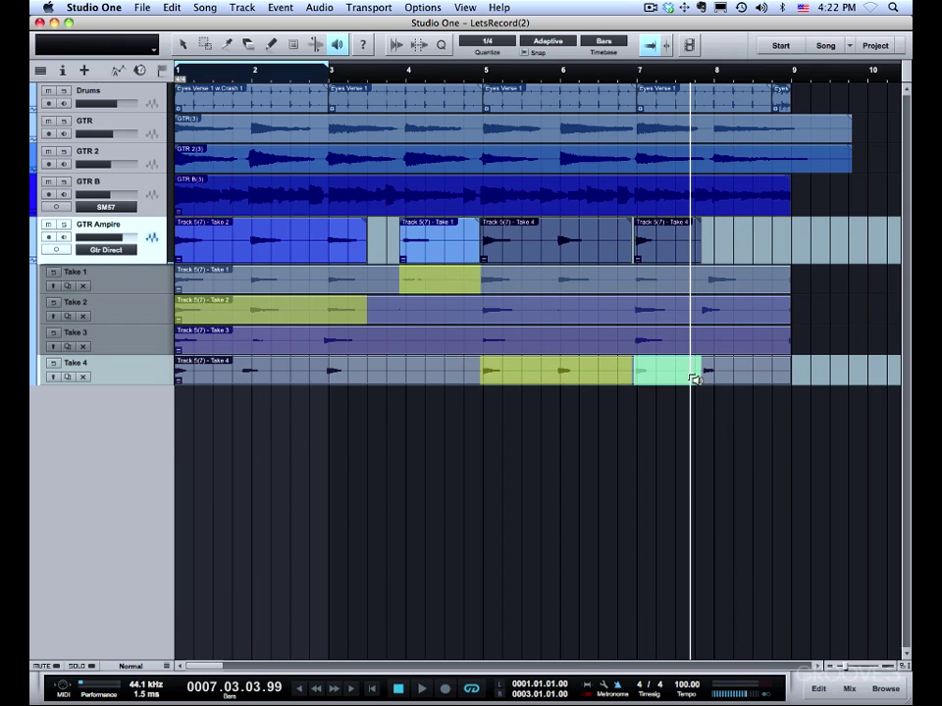
key("1")
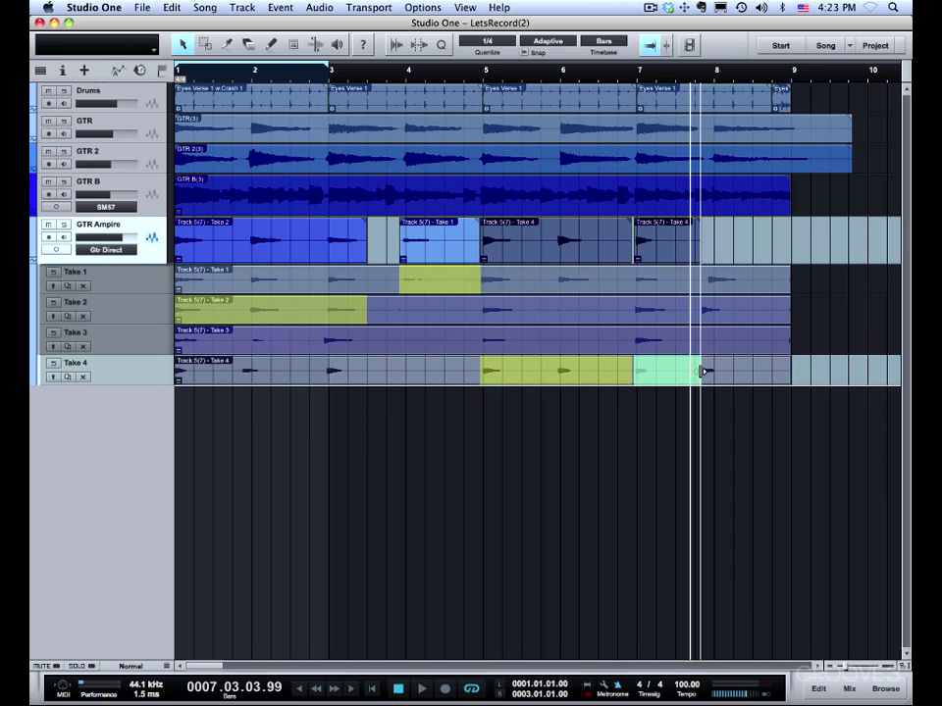
left_click_drag(703, 371, 789, 373)
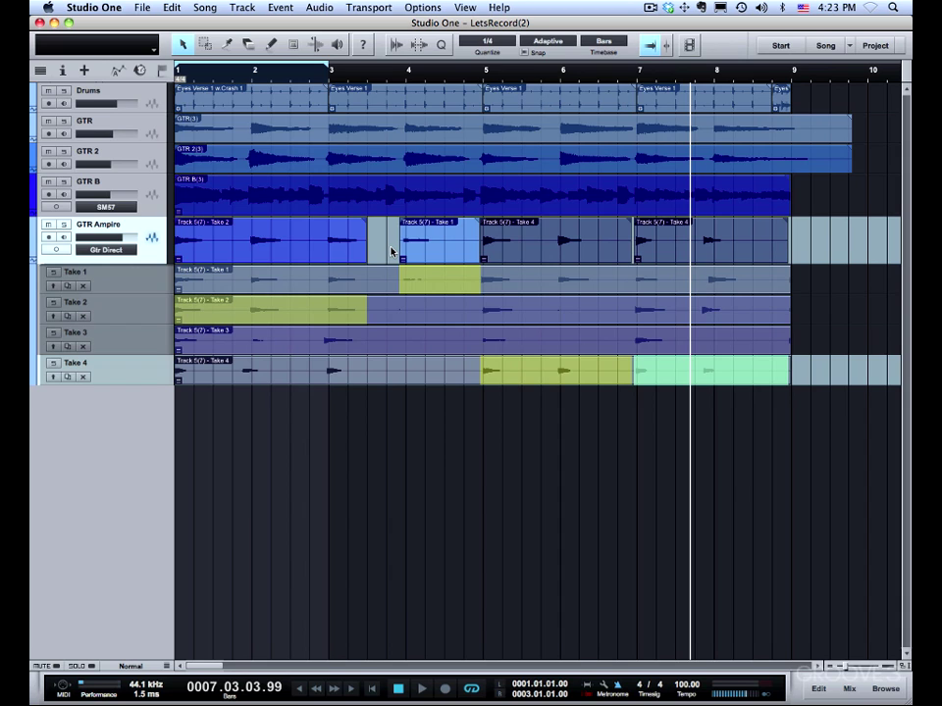
Play the comp from the start and extend its Take 2 event to meet the Take 1 event just before bar 4
key("comma")
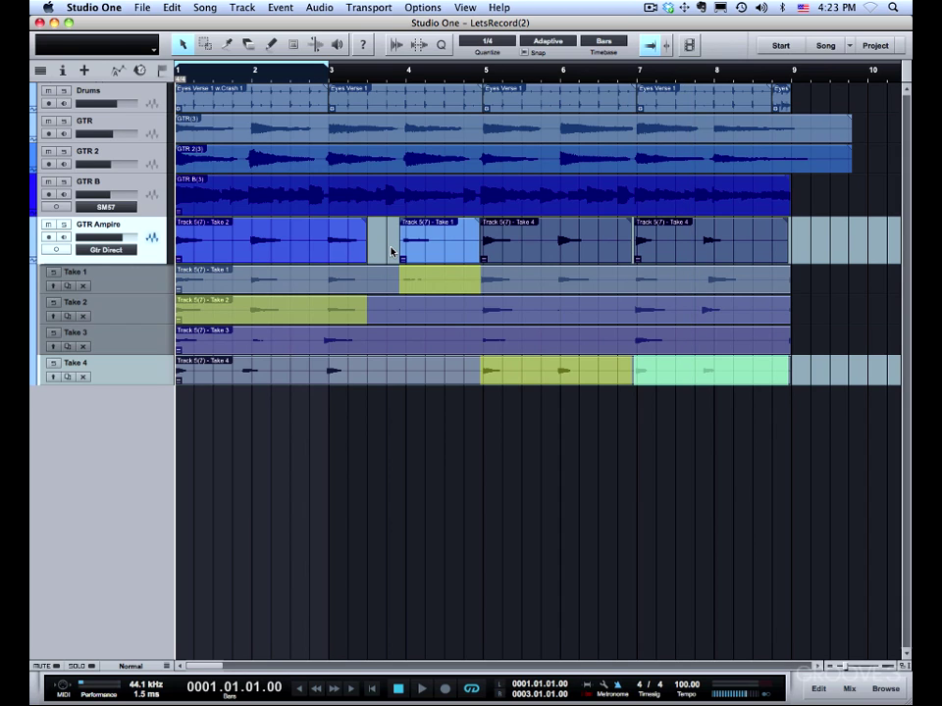
key("space")
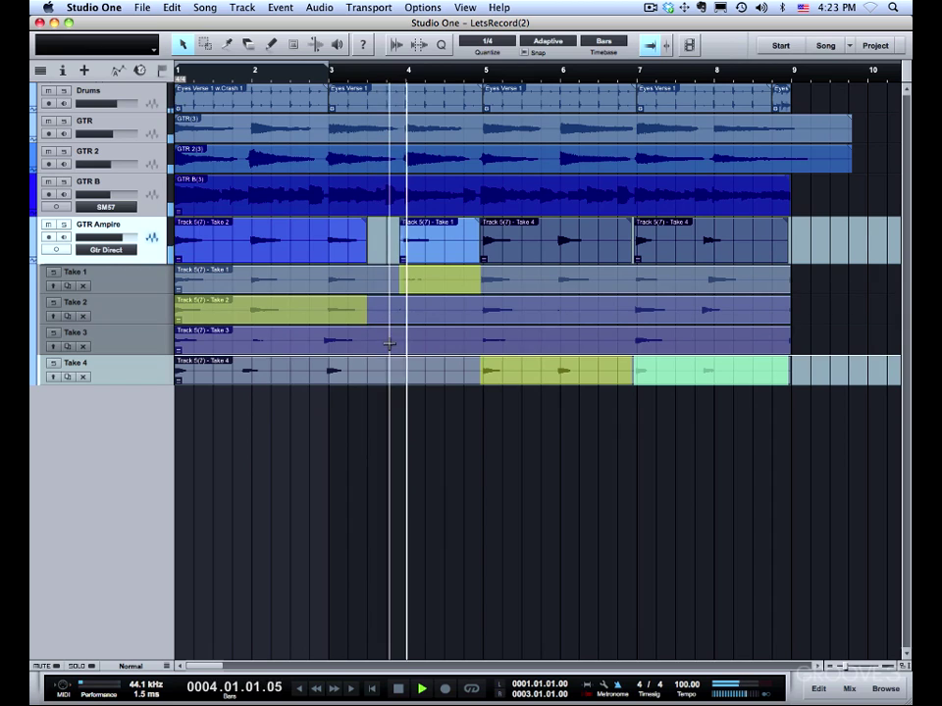
key("space")
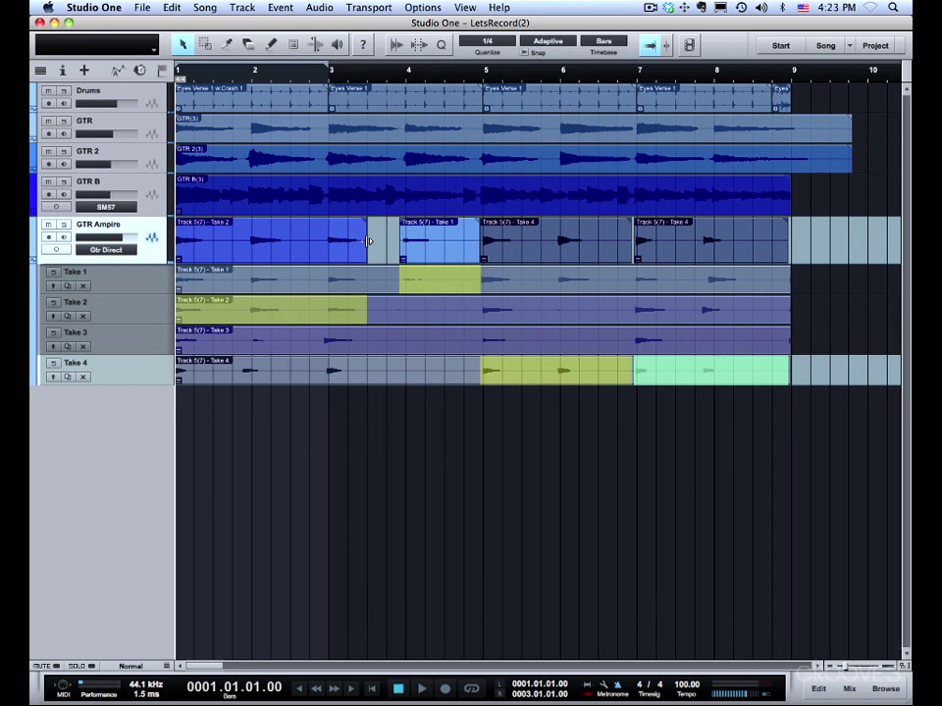
left_click_drag(367, 241, 401, 241)
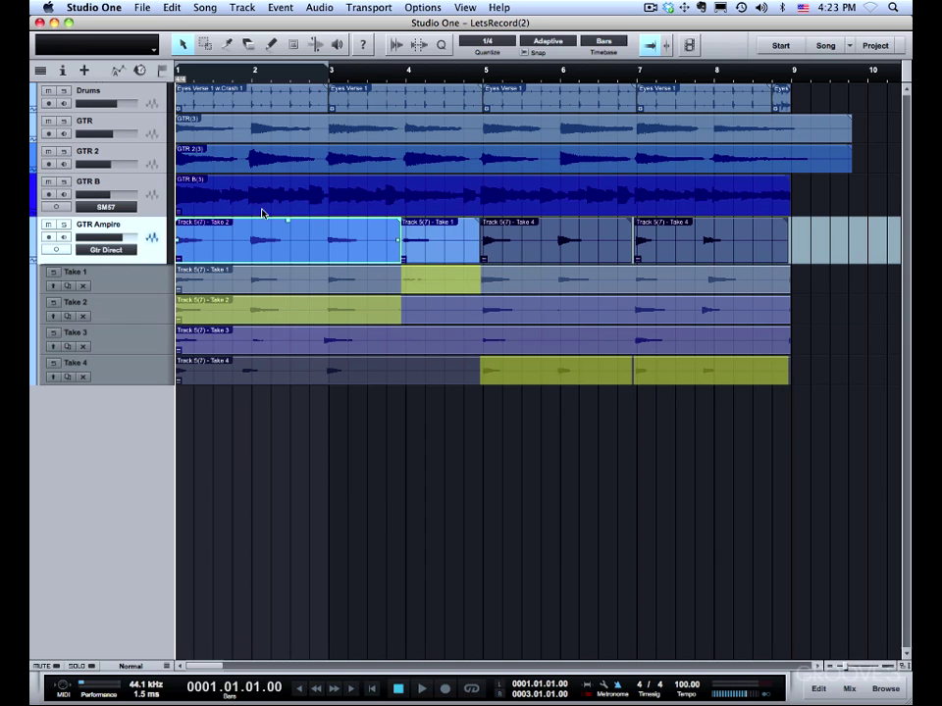
Play the comp from bar 2 through to bar 8 to check the joined sections
left_click(253, 77)
key("space")
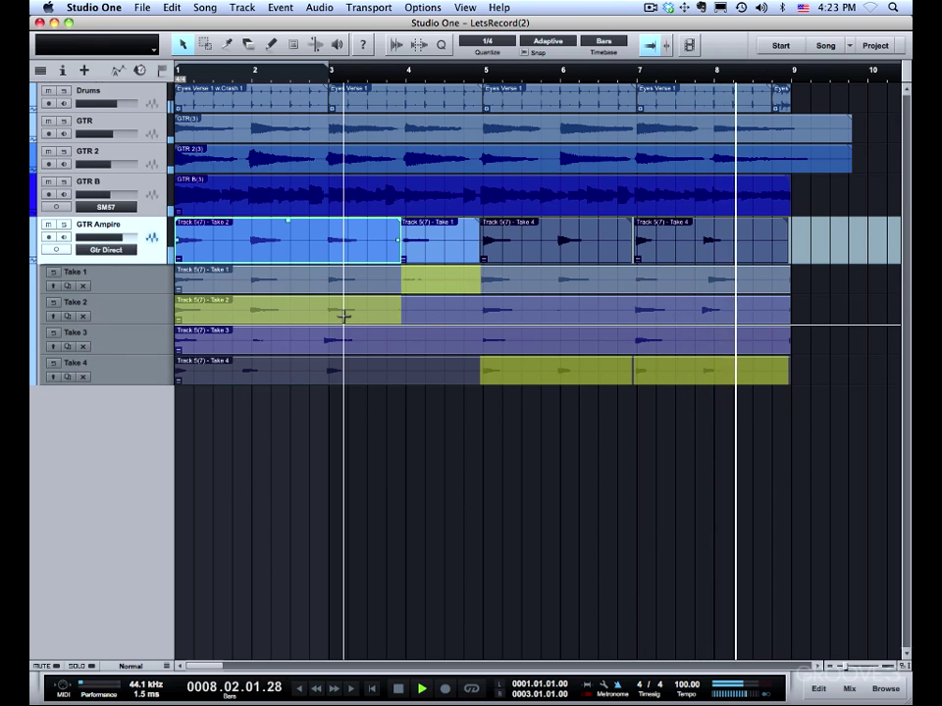
key("space")
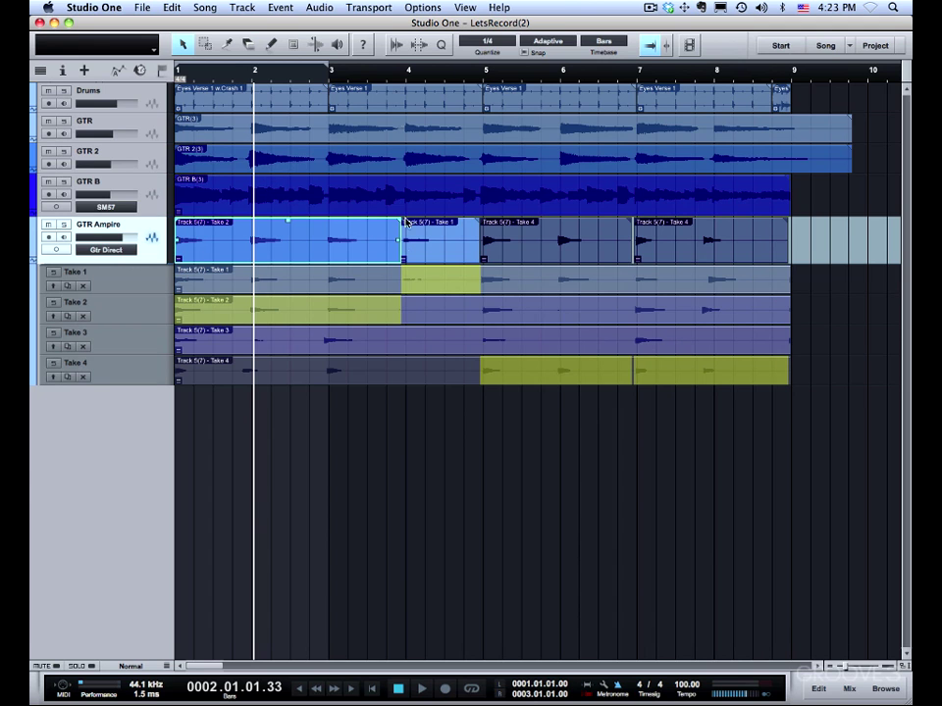
Adjust the crossfade between the Take 2 and Take 1 events just before bar 4 on the GTR Ampire track
left_click_drag(391, 82, 398, 141)
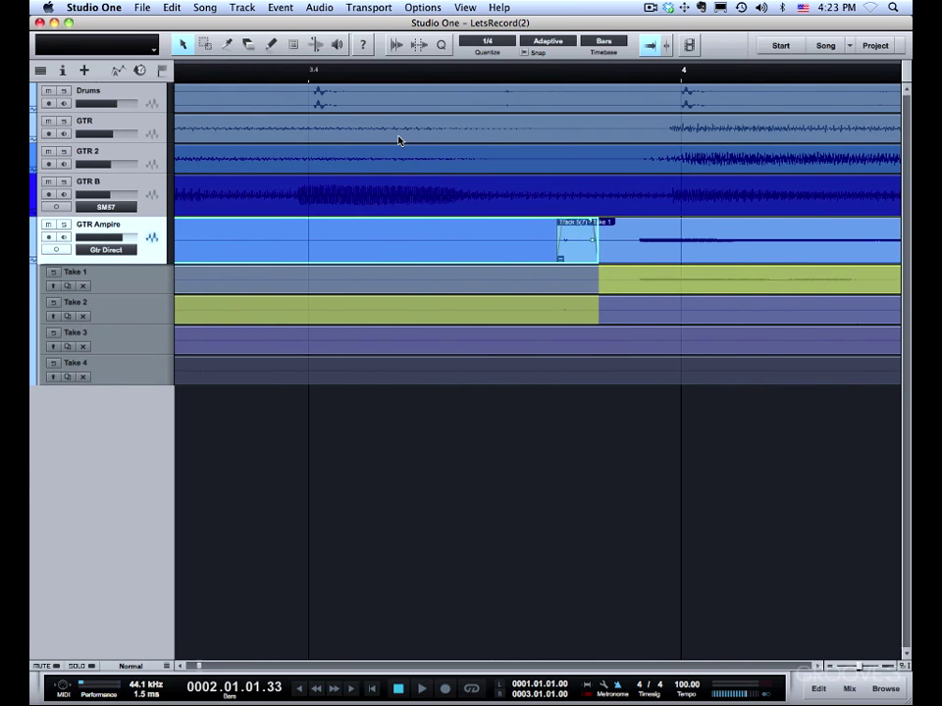
left_click(599, 256)
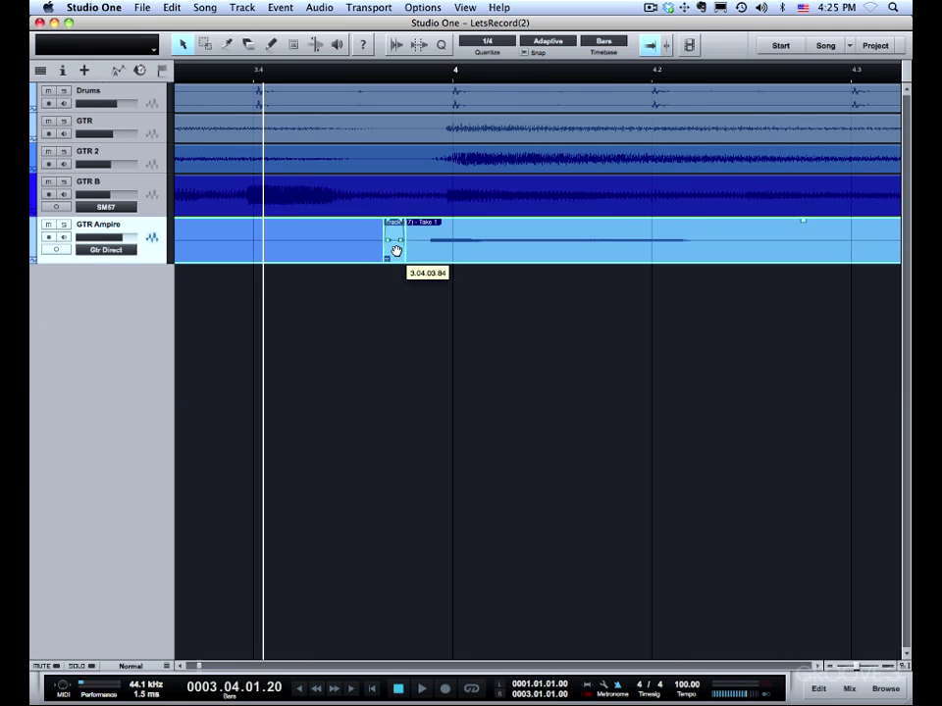
mouse_move(395, 252)
left_mouse_down()
mouse_move(376, 251)
mouse_move(409, 247)
left_mouse_up()
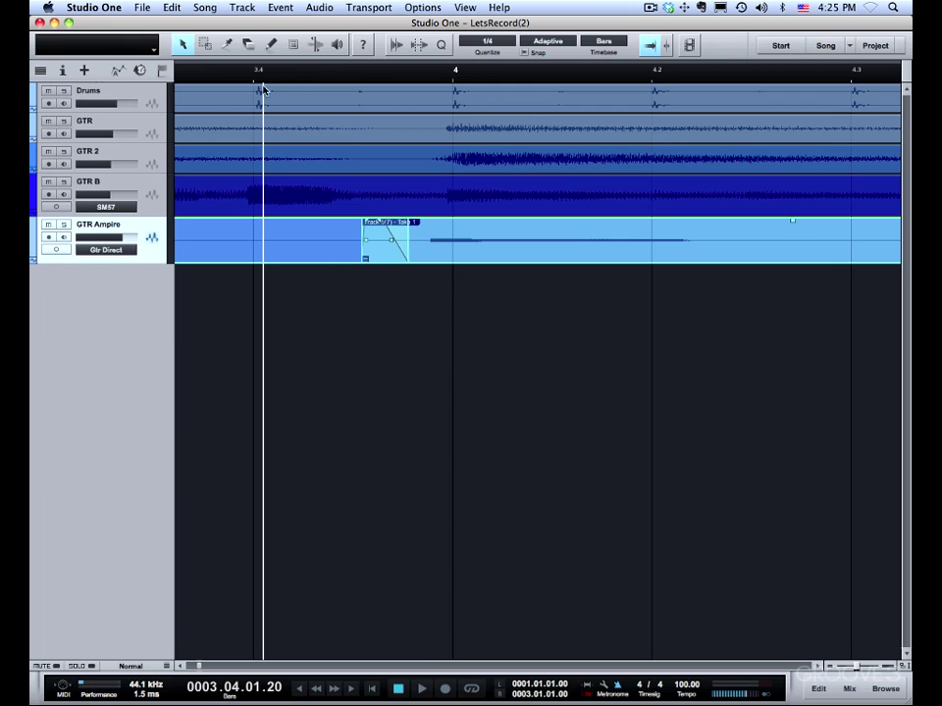
Play the Take 2 to Take 1 transition repeatedly from just before beat 3.4 to check the crossfade
left_click(233, 73)
key("space")
key("space")
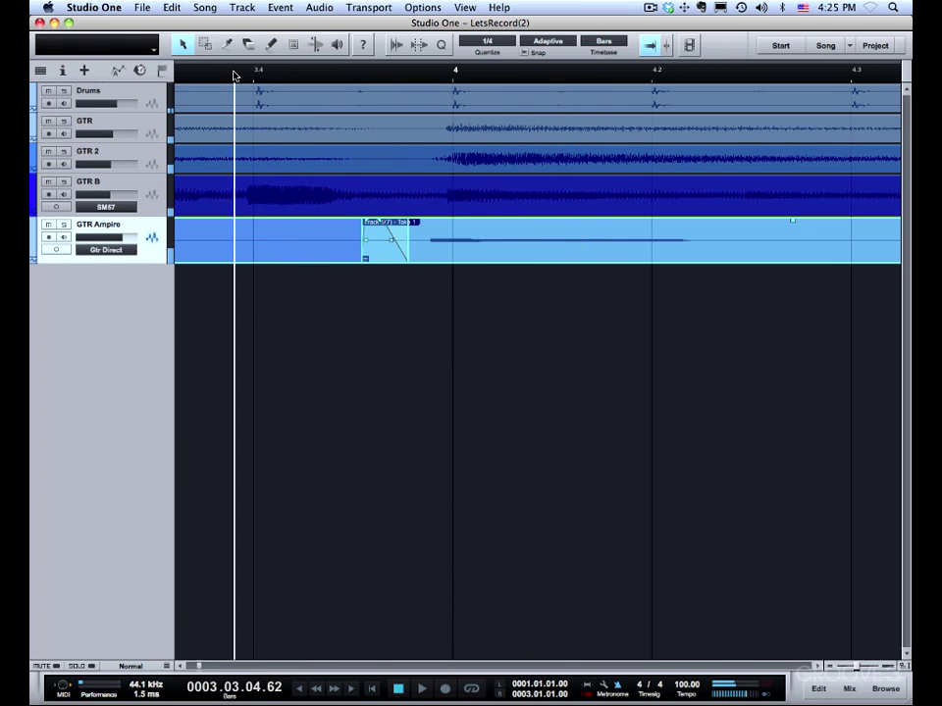
key("space")
key("space")
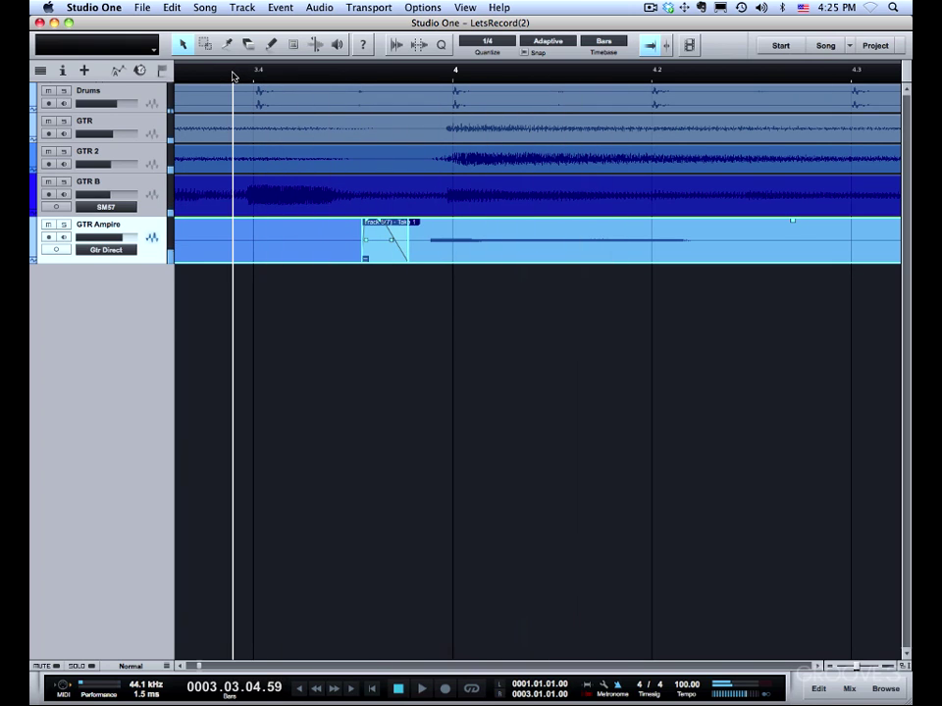
key("space")
key("space")
Move the Take 2 to Take 1 crossfade slightly earlier and replay the transition into bar 4
left_click_drag(370, 258, 316, 196)
left_click(229, 78)
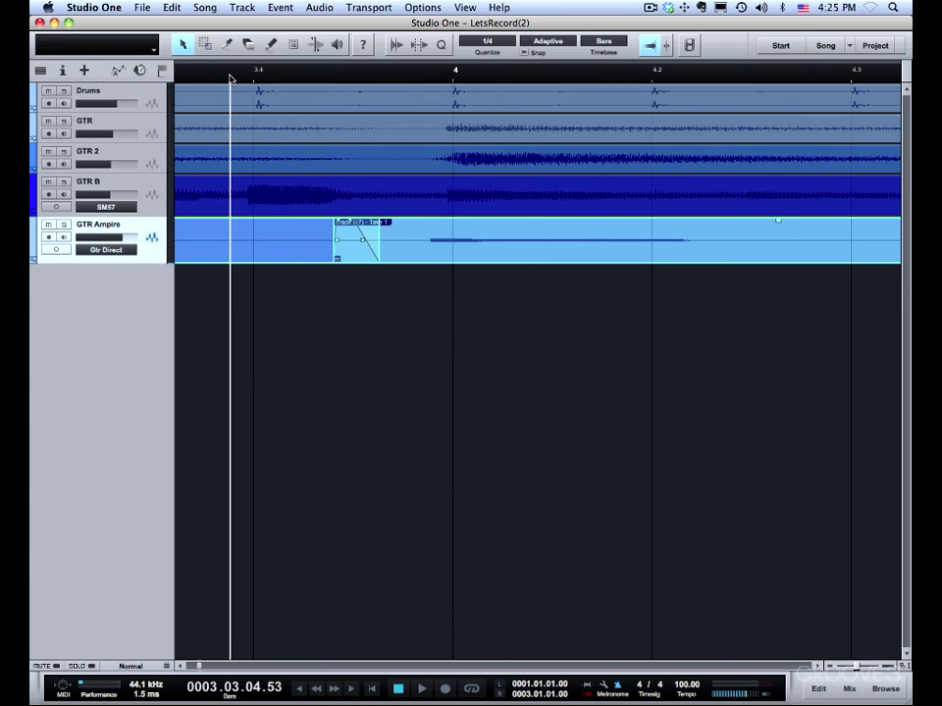
key("space")
key("space")
key("space")
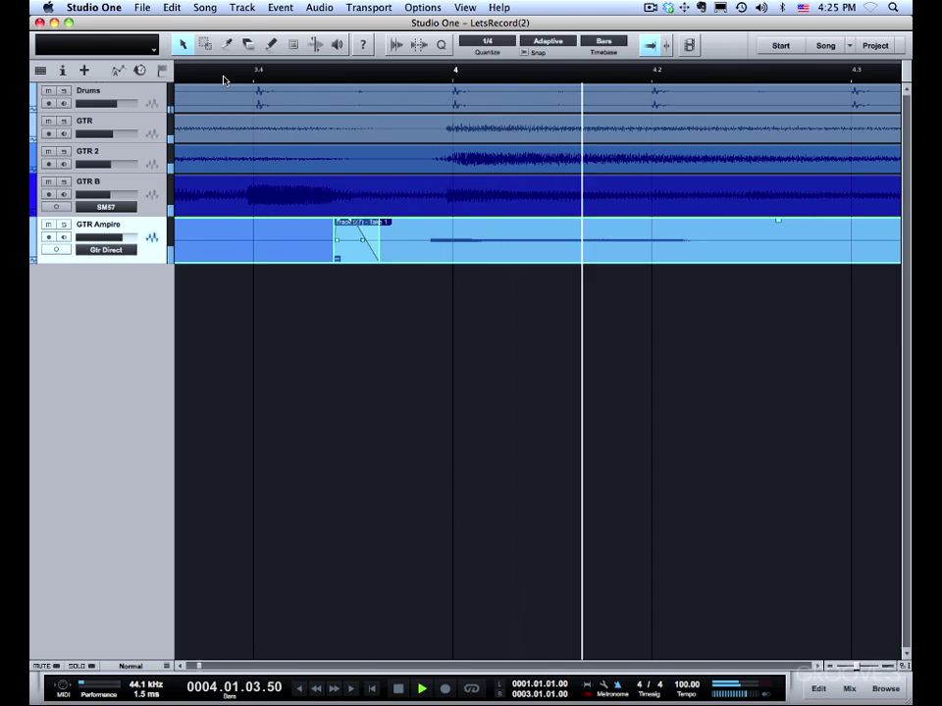
key("space")
left_click(224, 78)
Select all four comp events on the GTR Ampire track and bounce them into one continuous event
key("w")
key("w")
key("w")
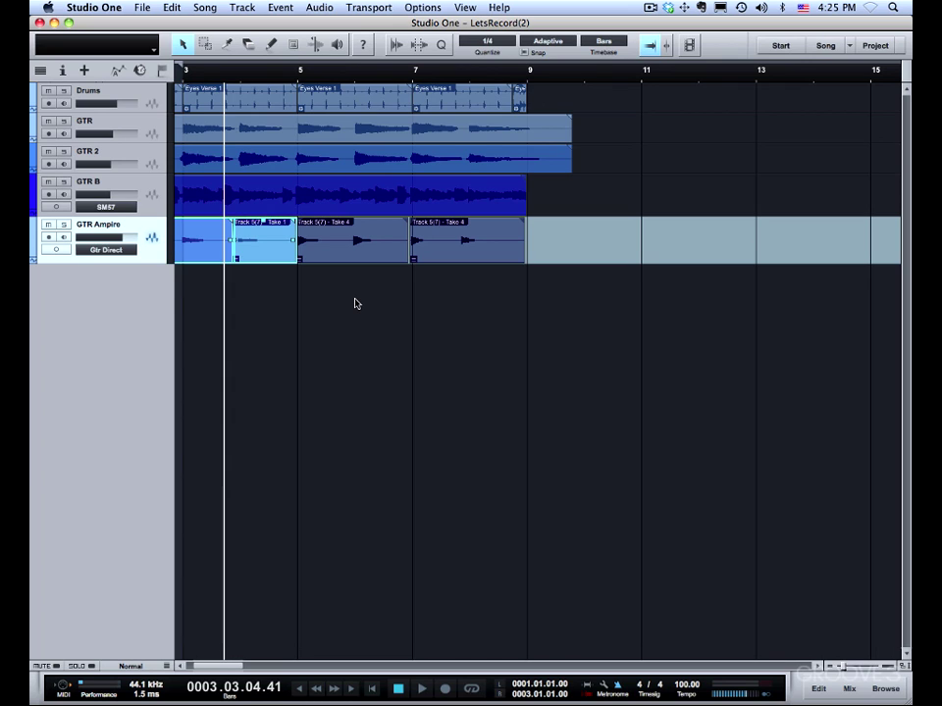
key("Home")
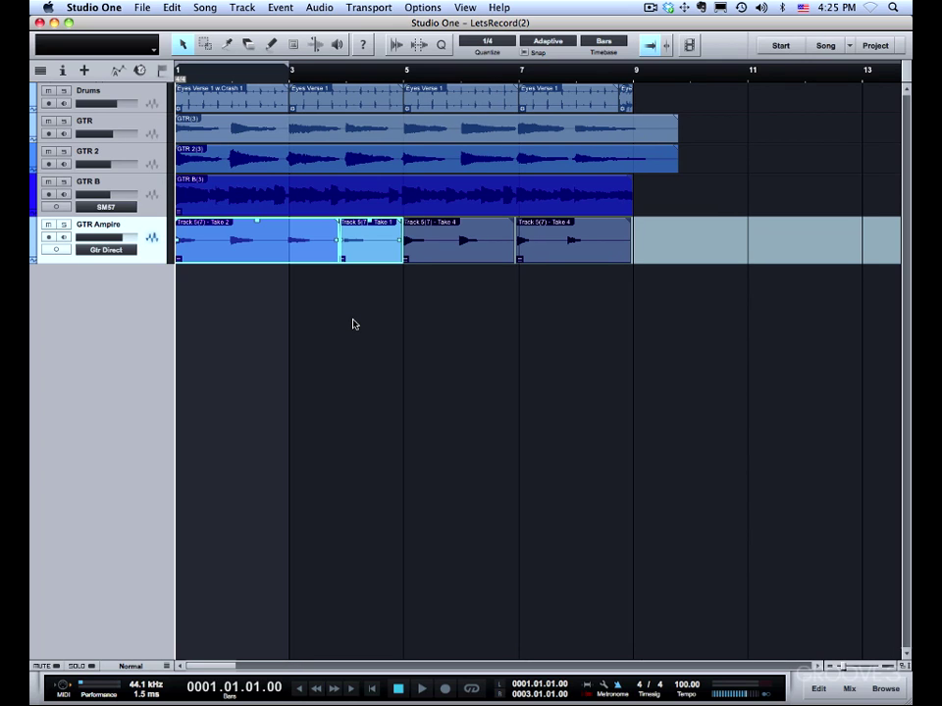
left_click(490, 292)
left_click(143, 251)
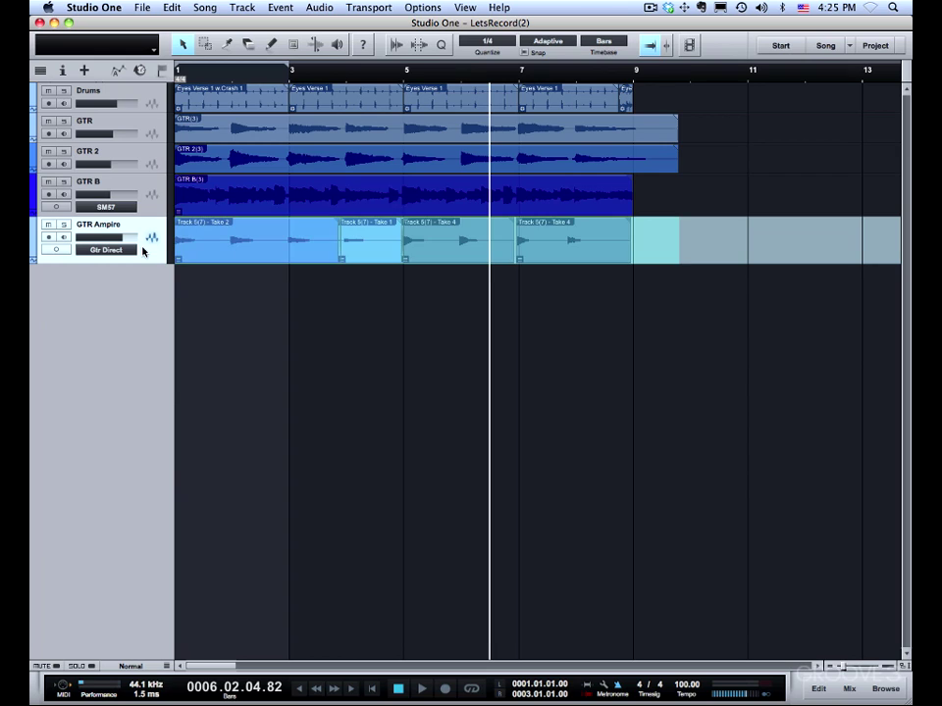
left_click(147, 250)
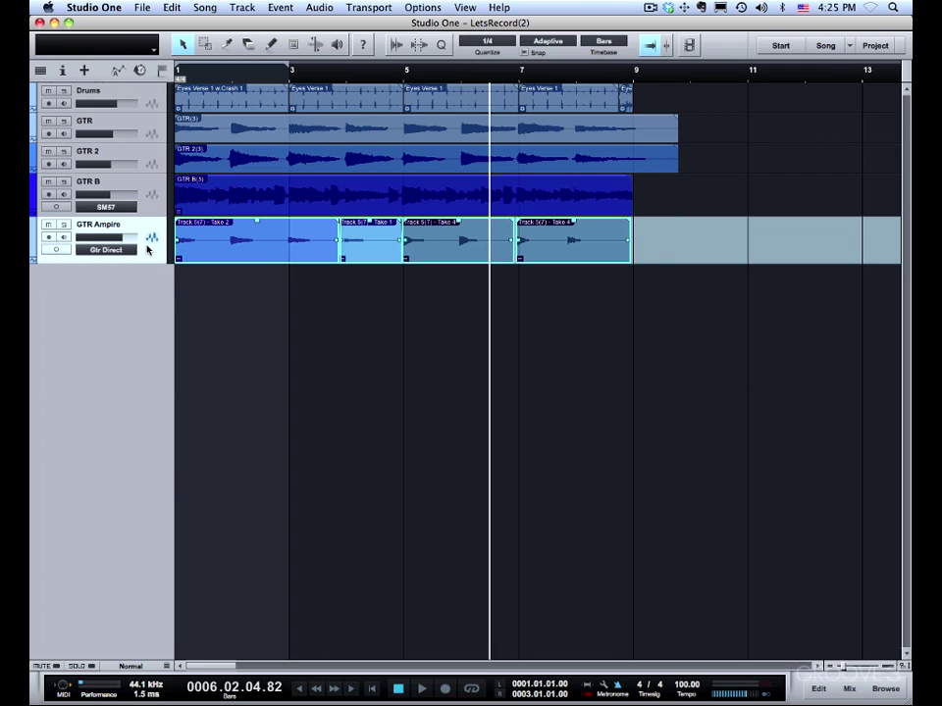
key("super+b")
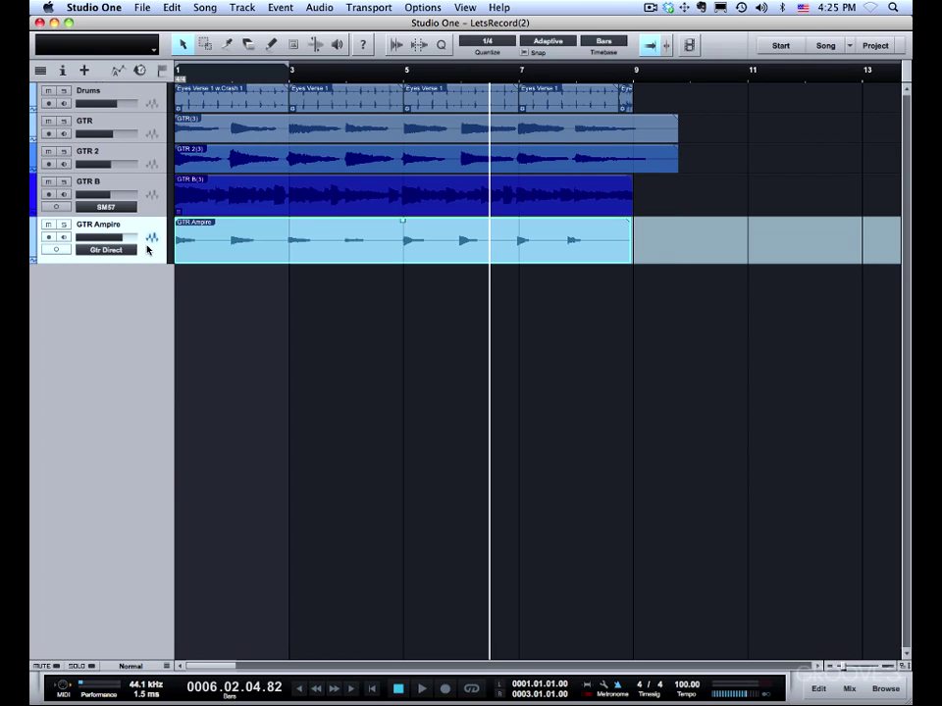
Play the bounced GTR Ampire event from the start of the song
key("Home")
key("space")
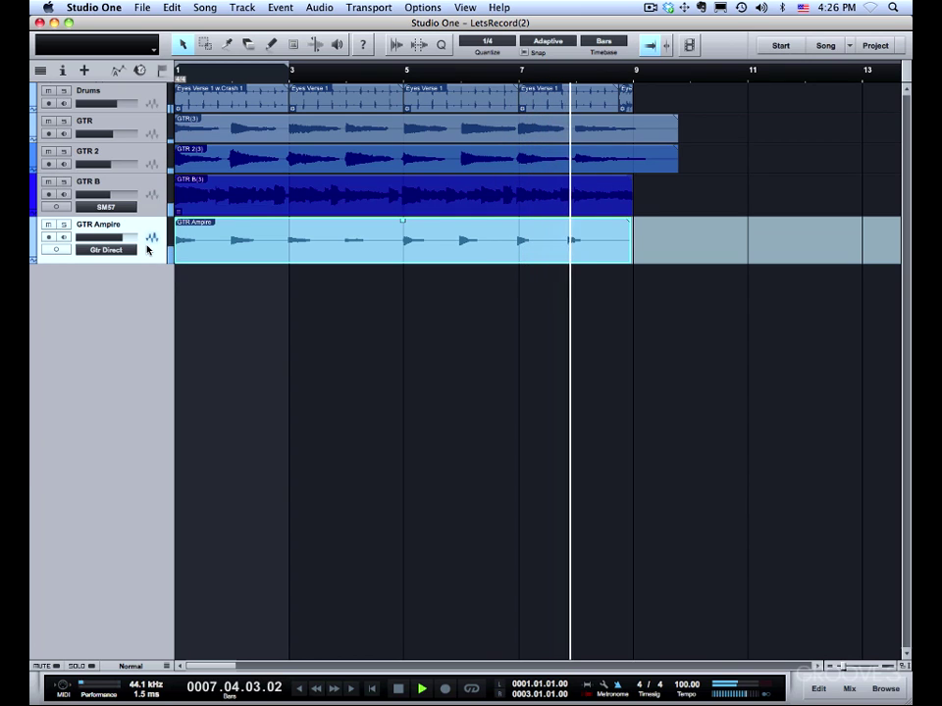
key("space")
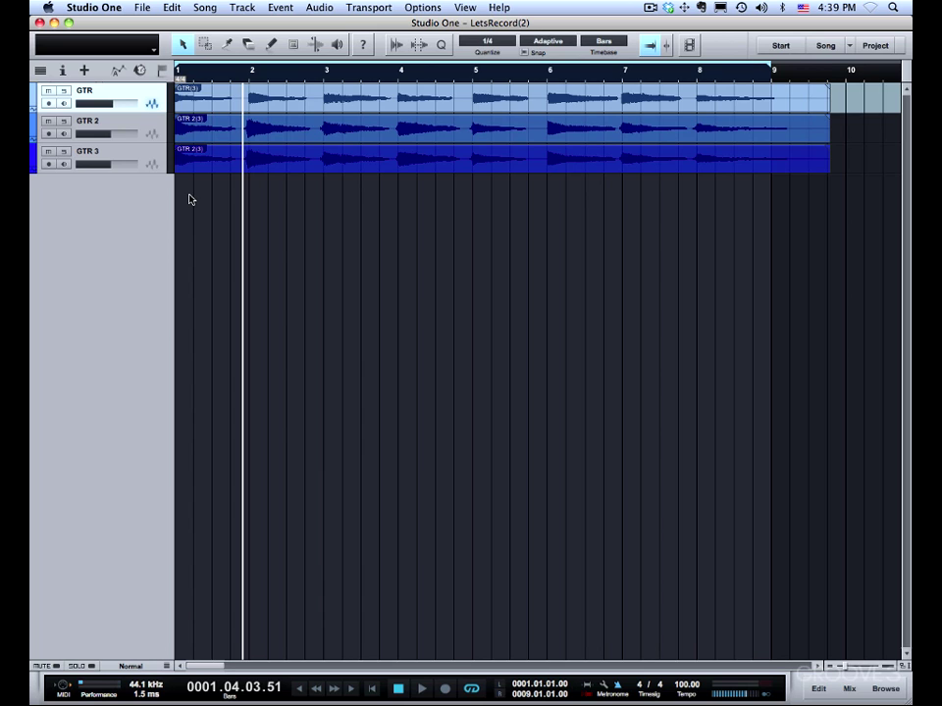
Open the keyboard shortcut preferences and search the commands for "layer"
left_click(96, 8)
left_click(100, 59)
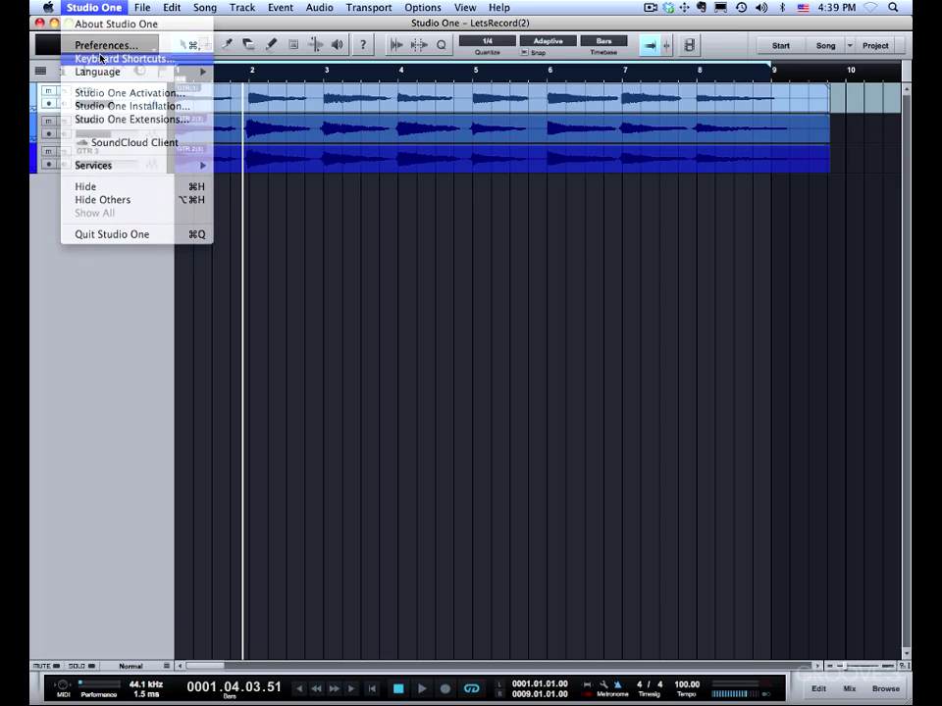
left_click(243, 208)
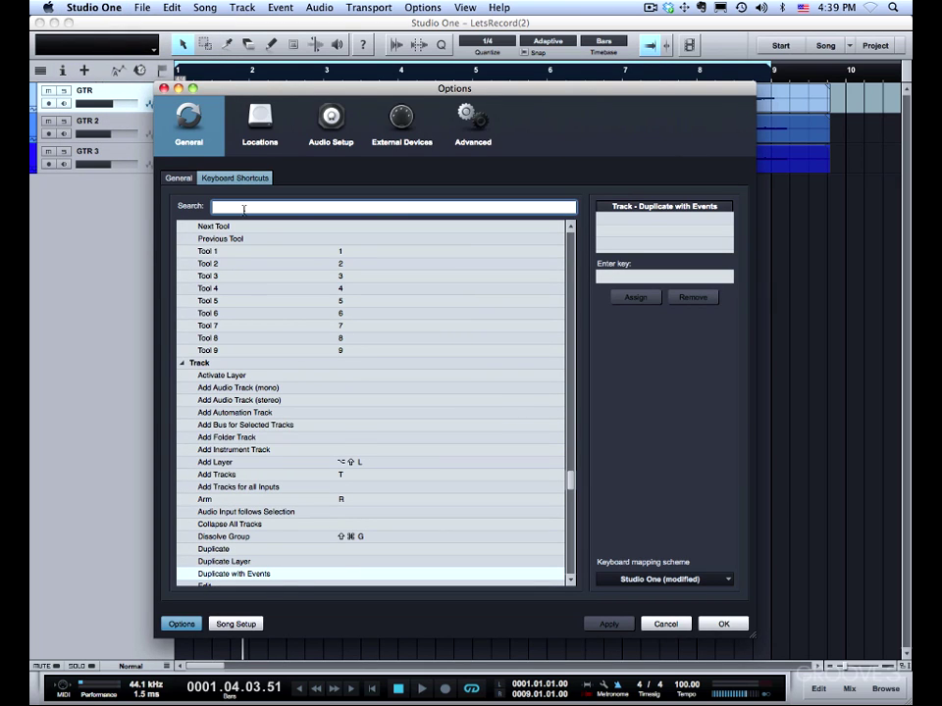
type("layer")
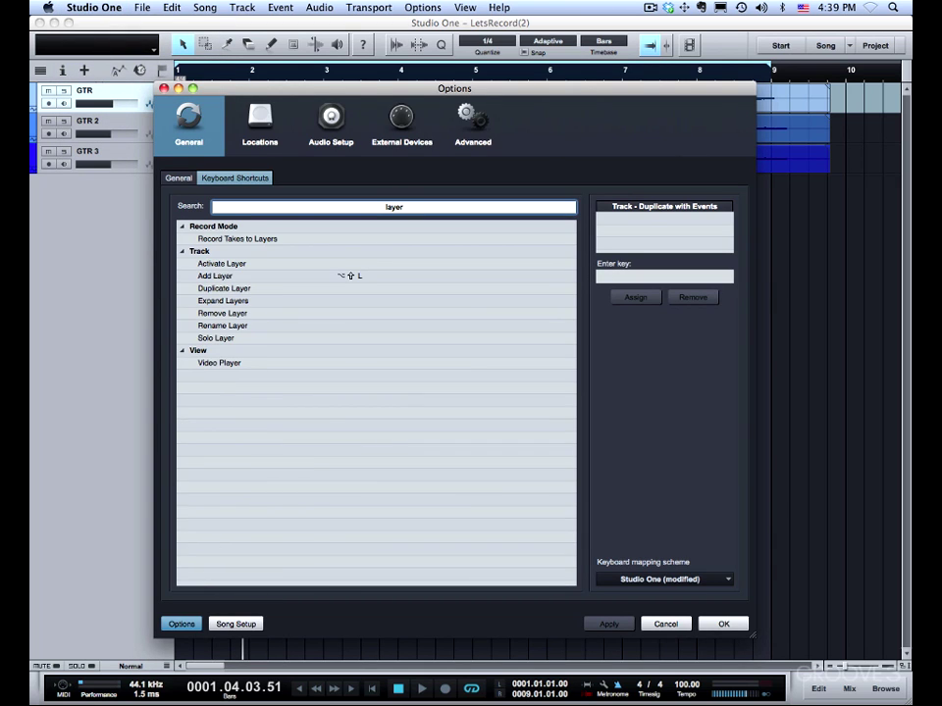
Assign F10 as the shortcut for the Add Layer command, apply the change and close the options
left_click(212, 276)
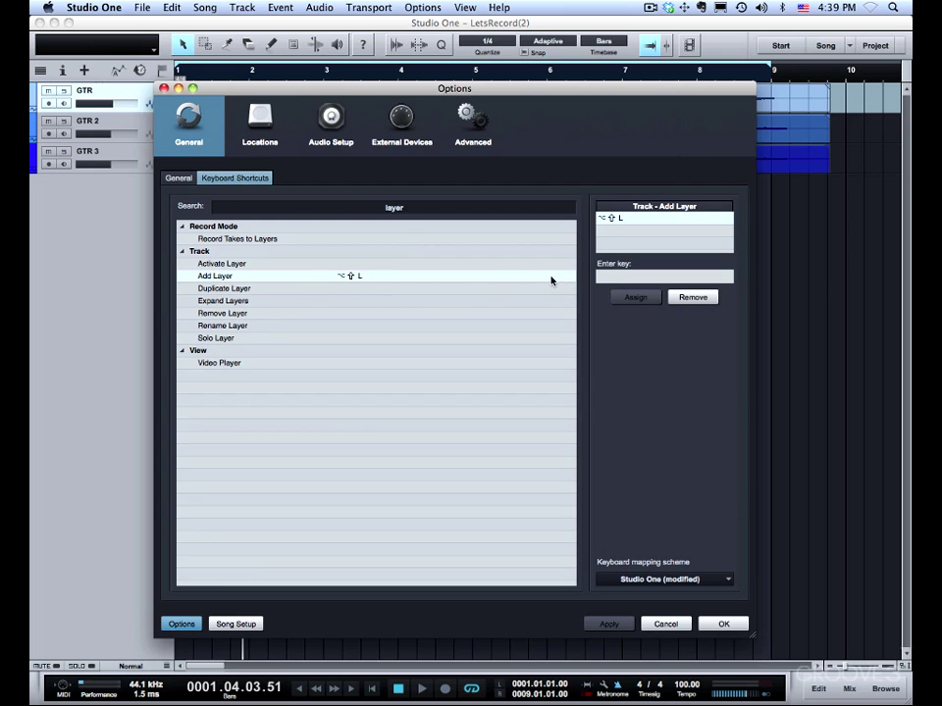
left_click(604, 277)
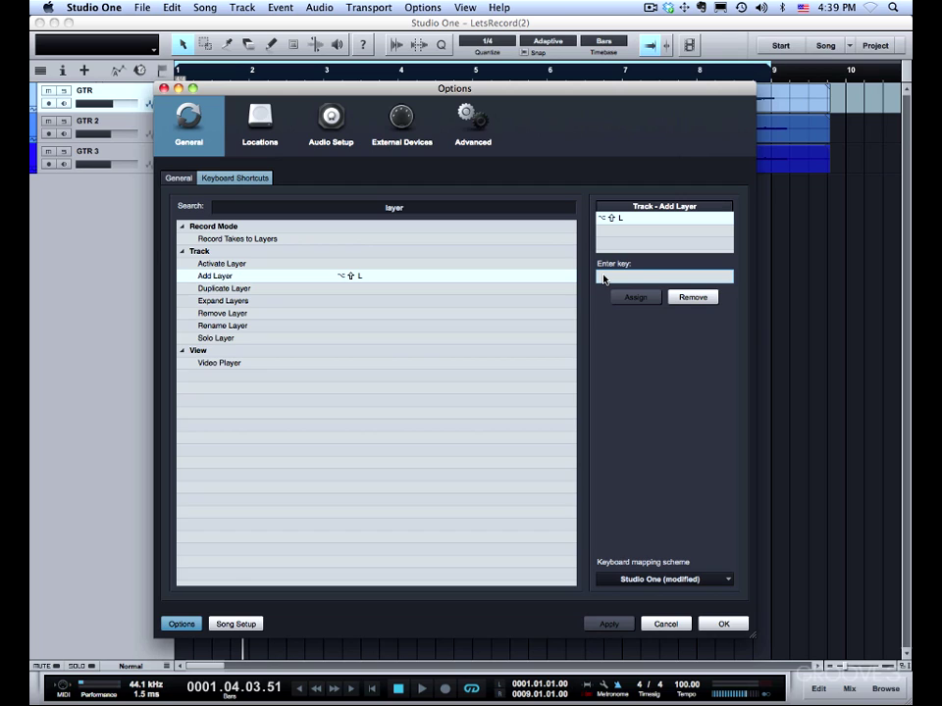
key("F10")
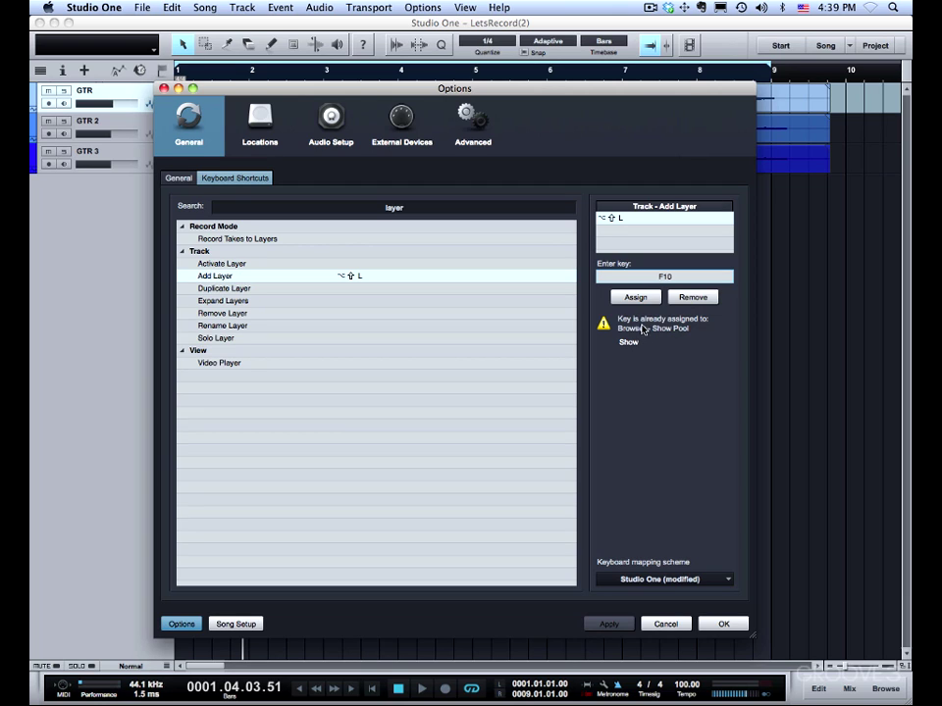
left_click(635, 298)
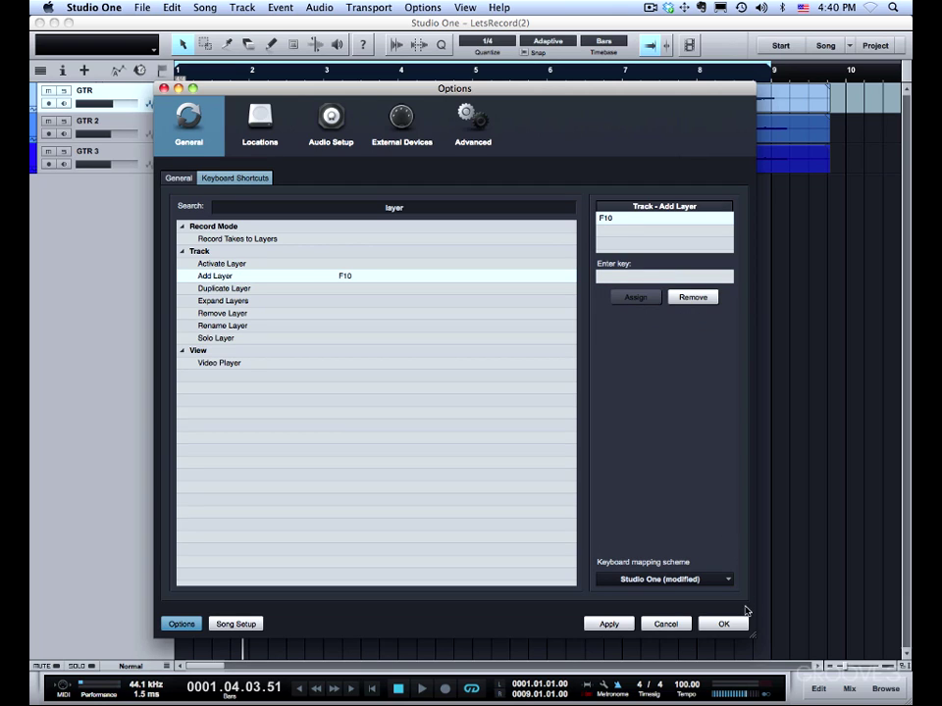
left_click(615, 624)
left_click(722, 624)
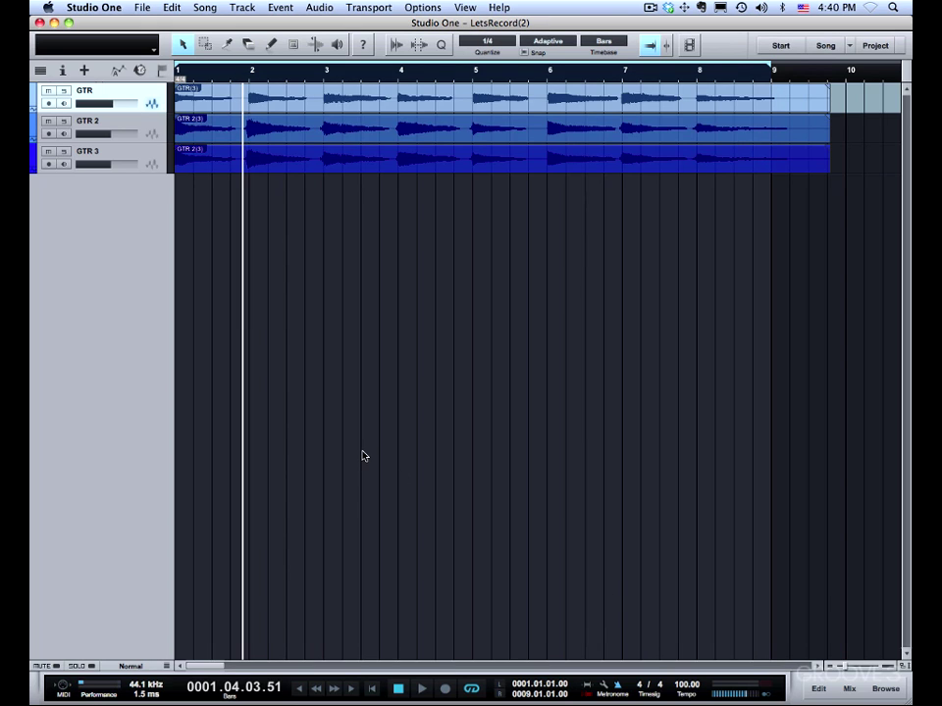
Add a mono audio track named GTR Comp and place it above the GTR track
right_click(92, 235)
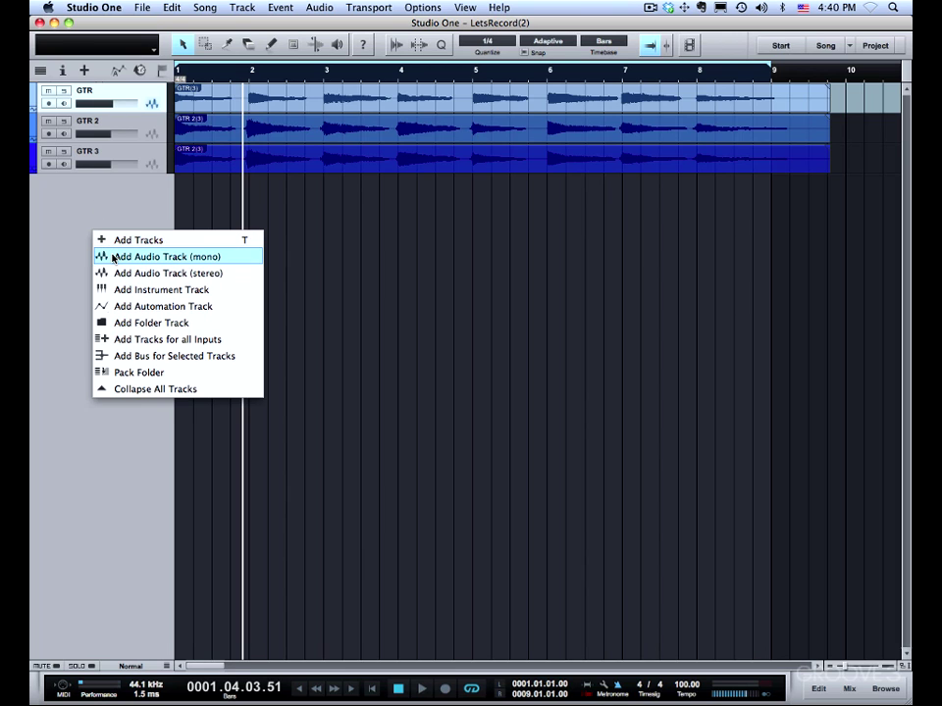
left_click(114, 257)
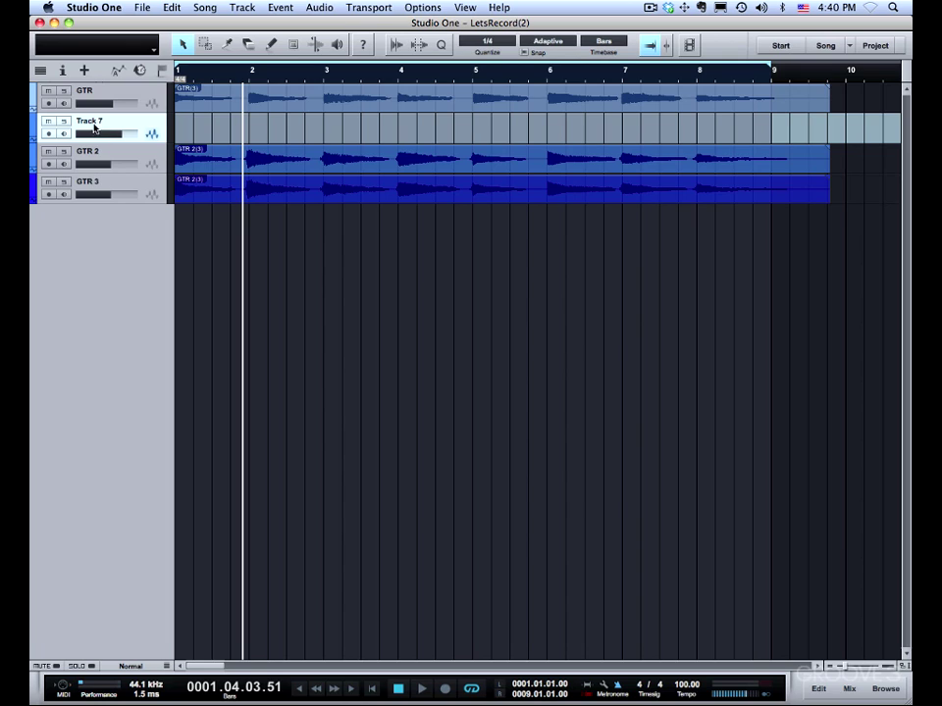
type("GTR Comp")
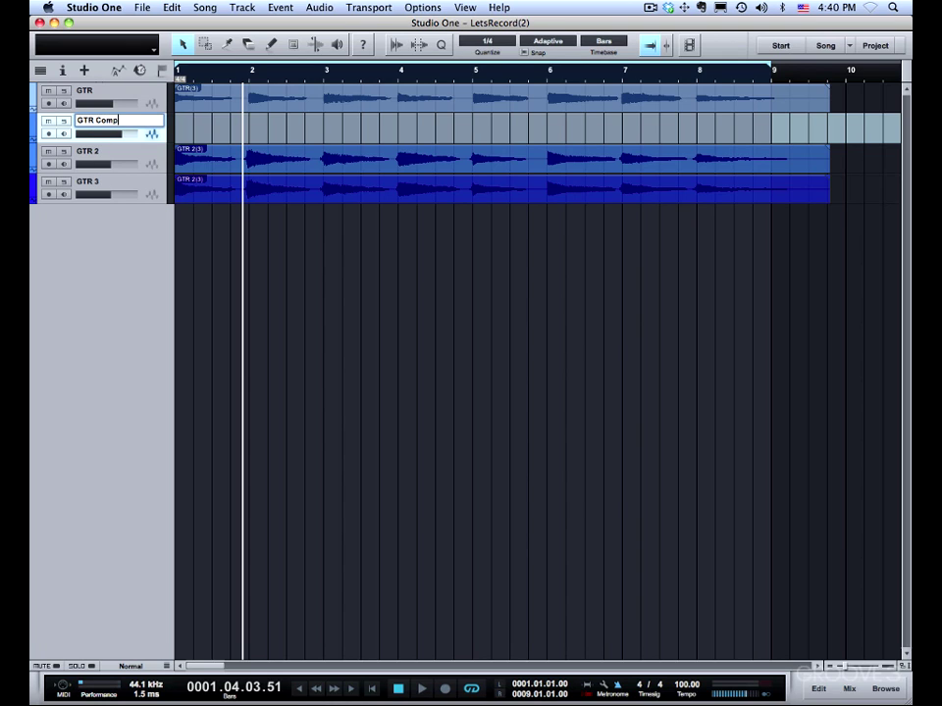
key("Return")
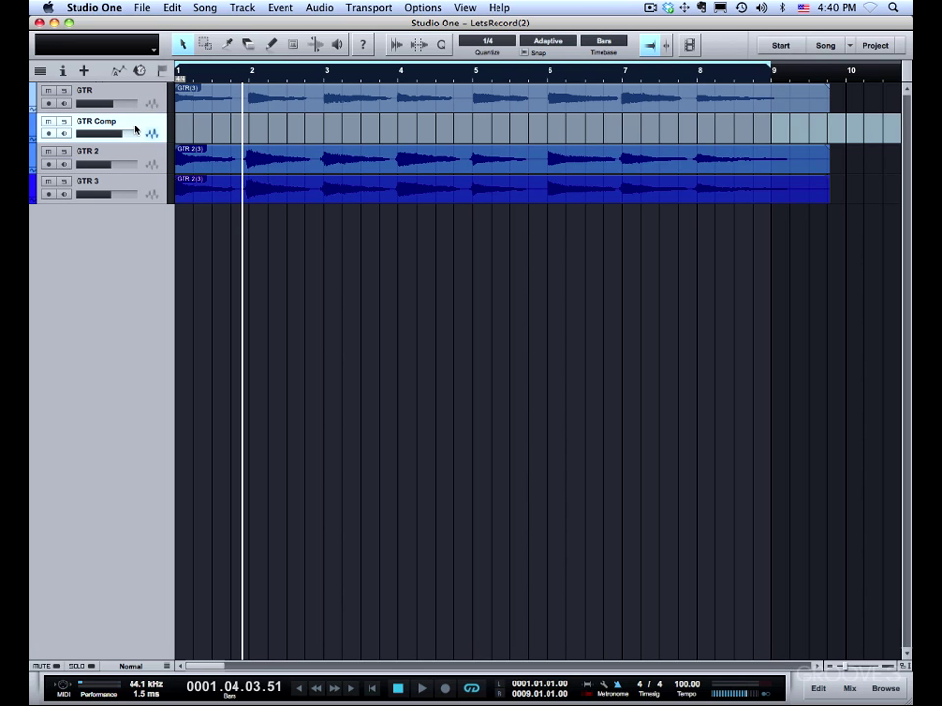
left_click_drag(136, 129, 132, 90)
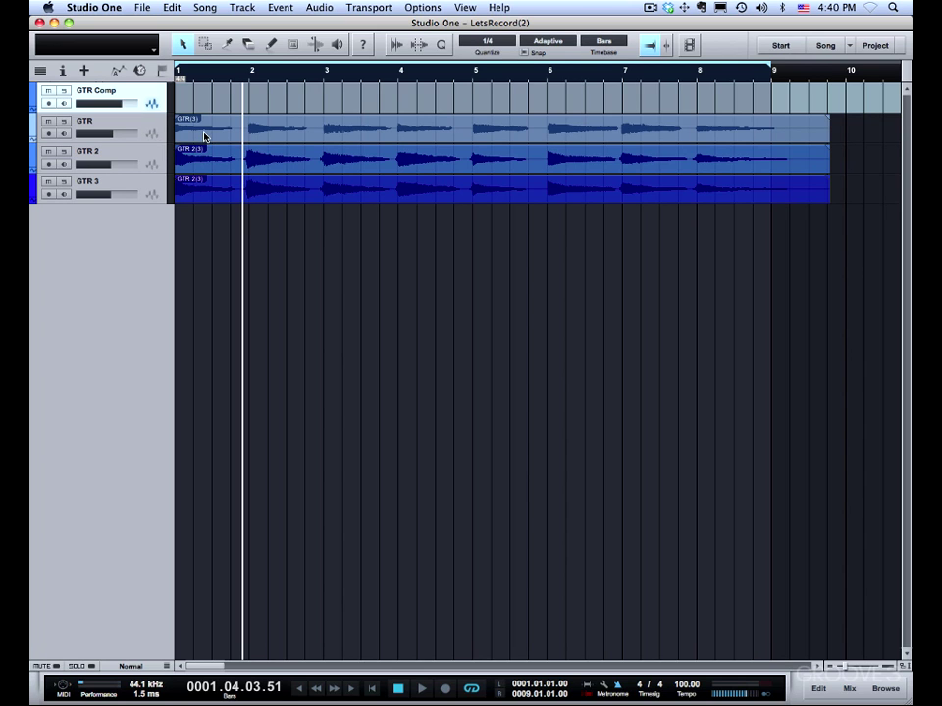
Move the GTR, GTR 2 and GTR 3 events onto separate layers of the GTR Comp track and expand its layers
left_click_drag(204, 137, 204, 100)
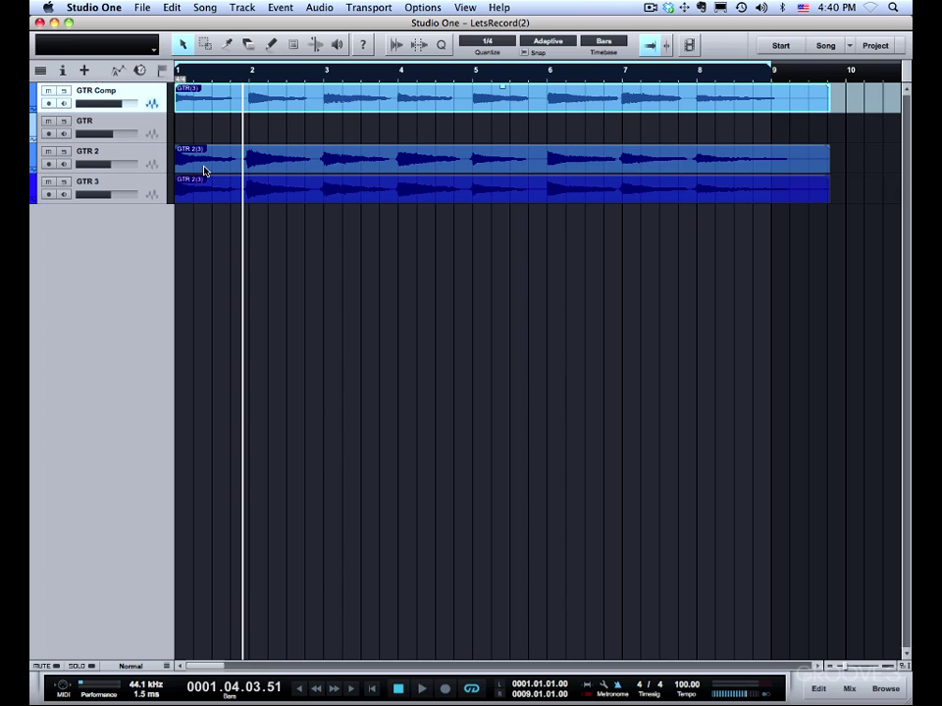
key("Delete")
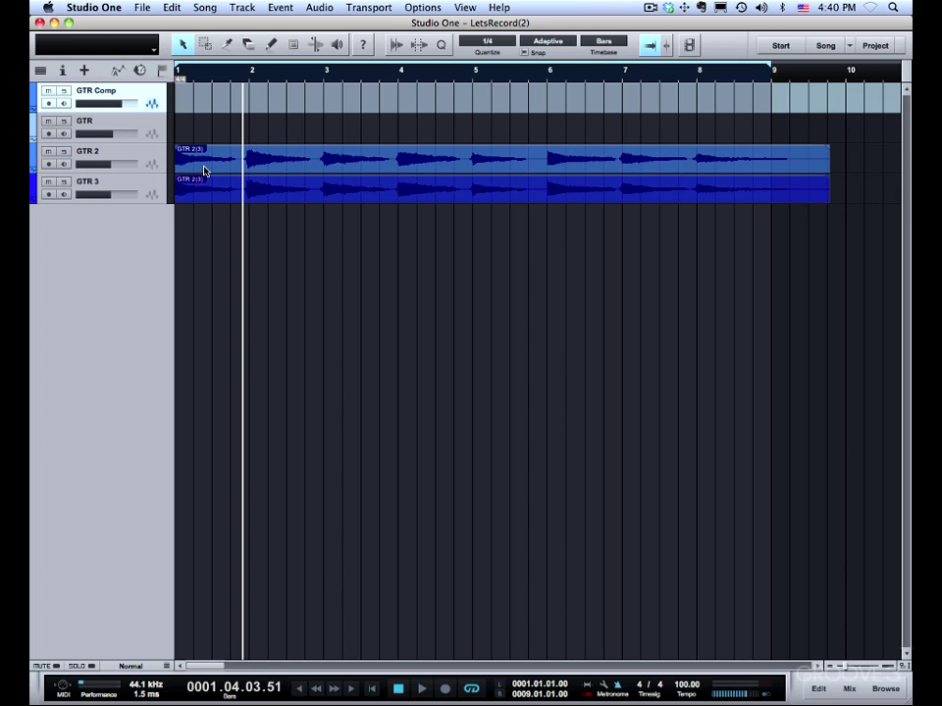
left_click_drag(204, 171, 201, 132)
left_click_drag(210, 185, 203, 94)
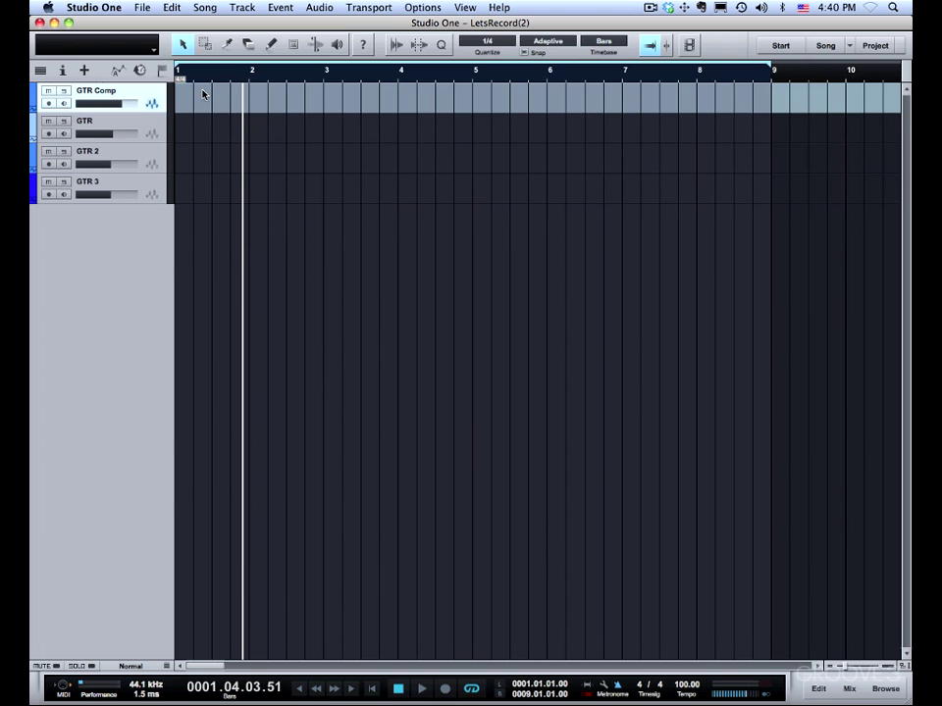
right_click(120, 91)
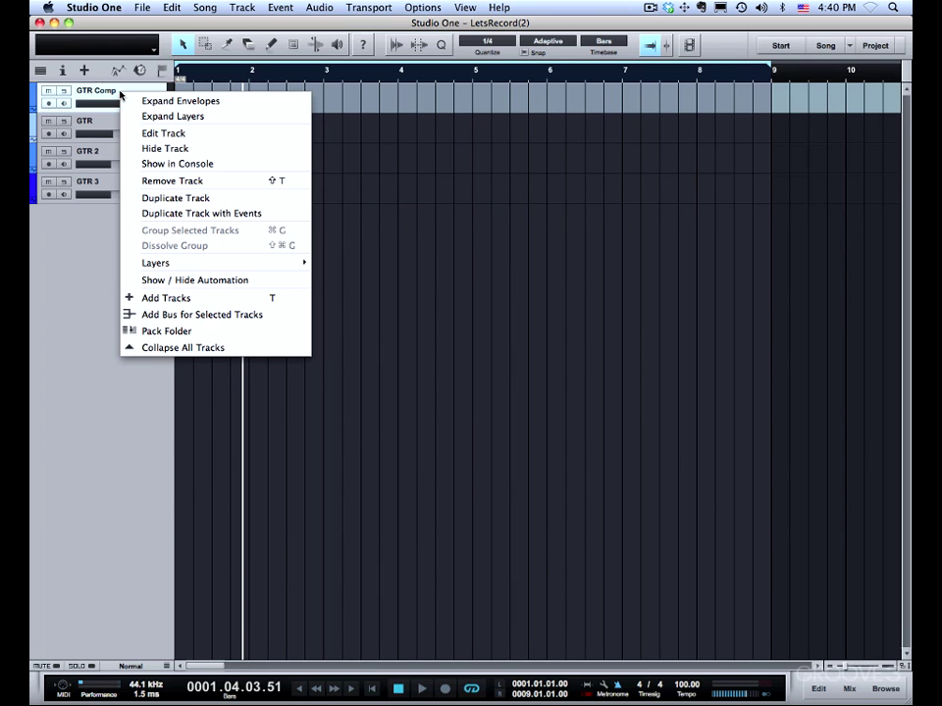
left_click(132, 116)
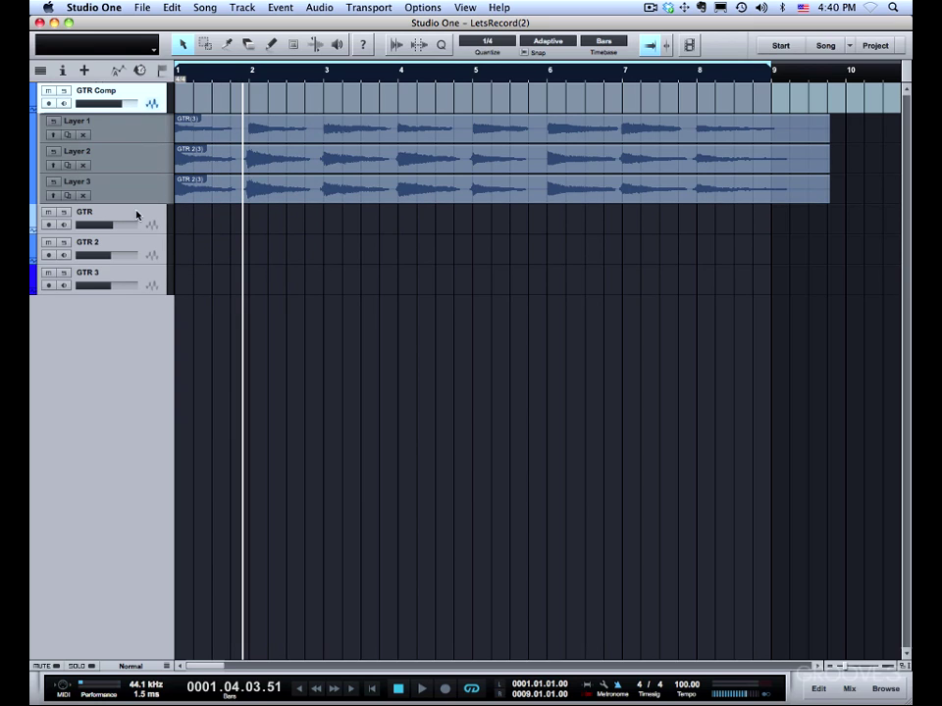
Rename the three layers under GTR Comp as Take 1, Take 2 and Take 3, in order
right_click(88, 123)
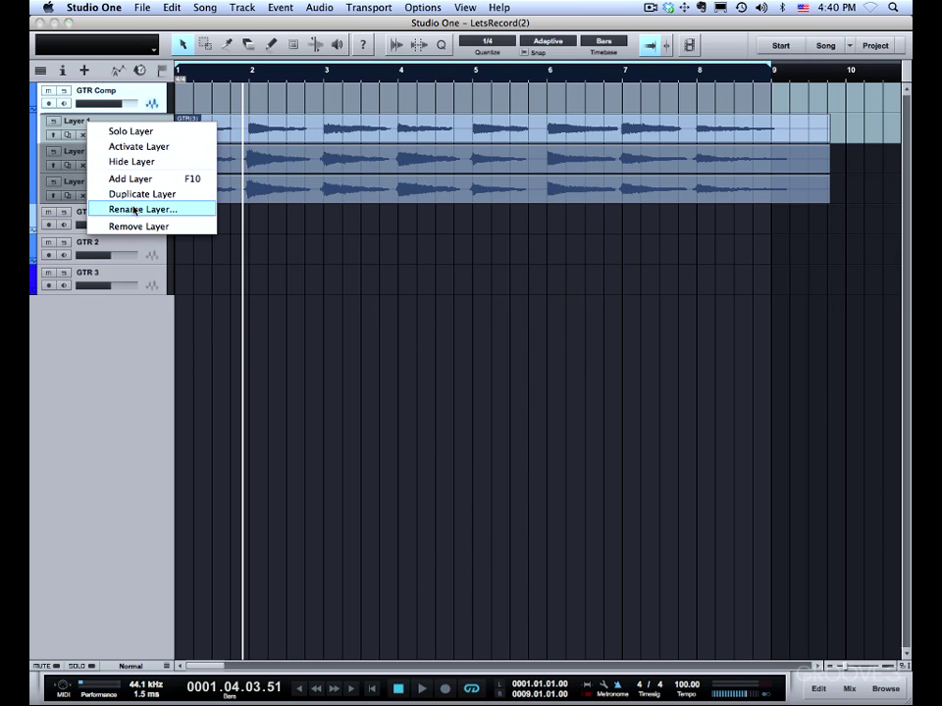
left_click(134, 209)
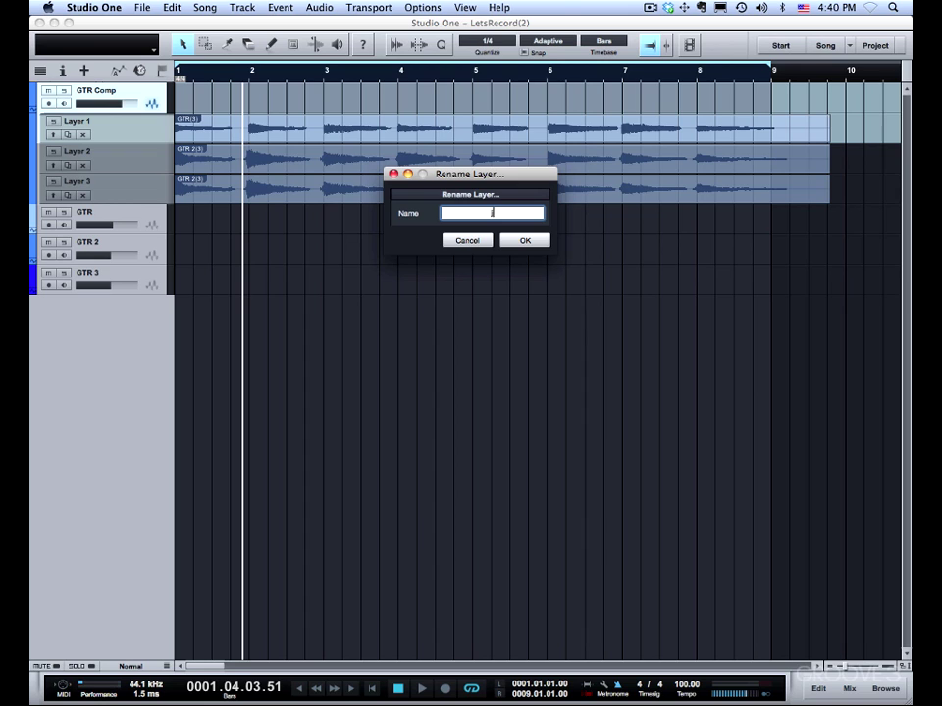
type("Take 1")
key("Return")
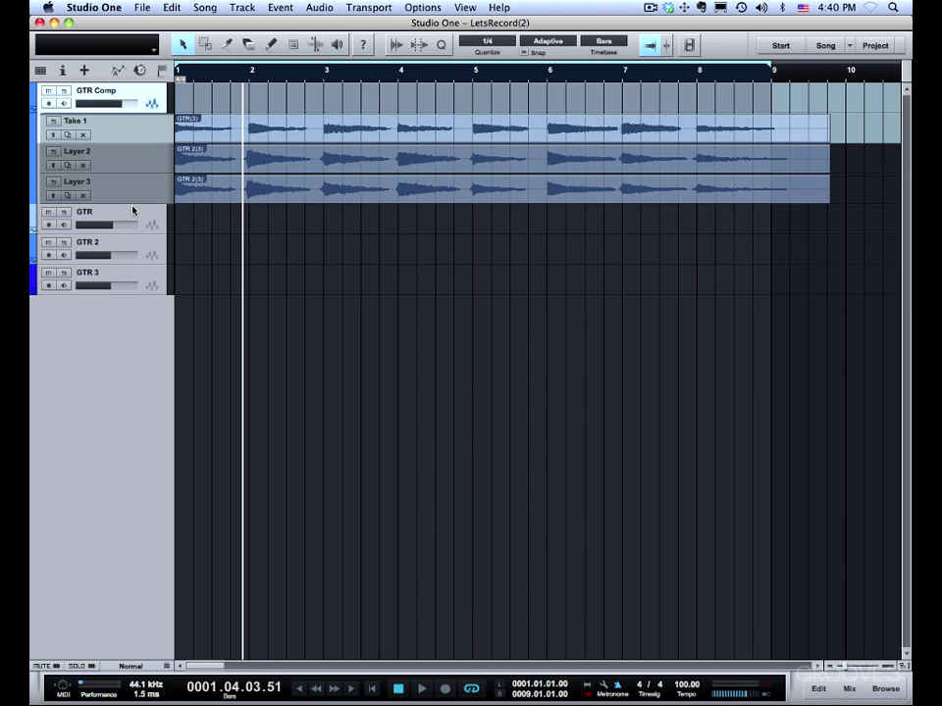
right_click(105, 163)
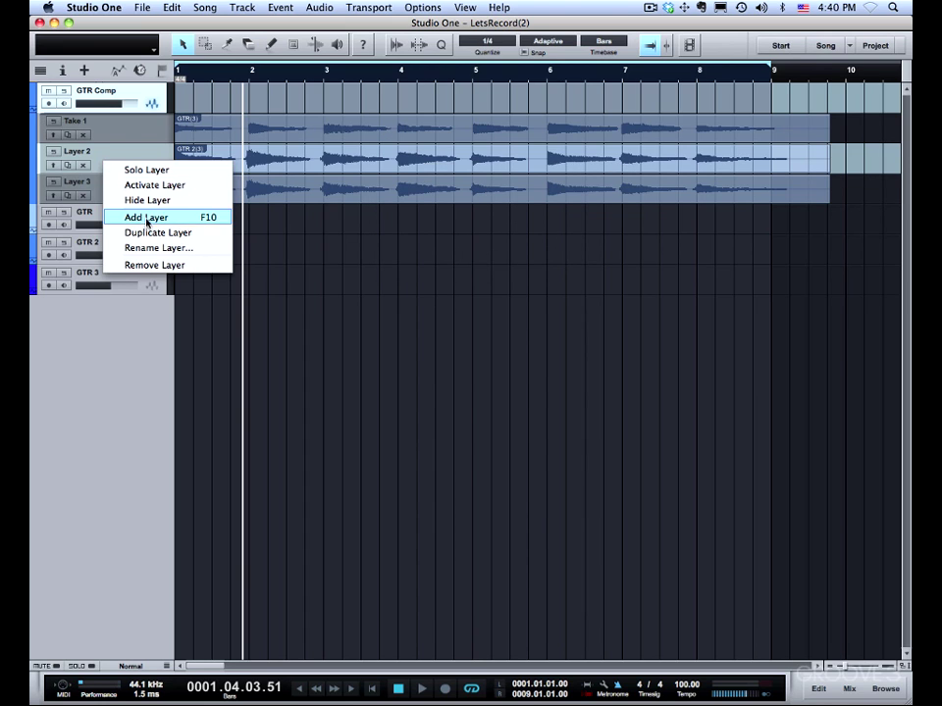
left_click(147, 248)
type("Take 2")
key("Return")
right_click(111, 193)
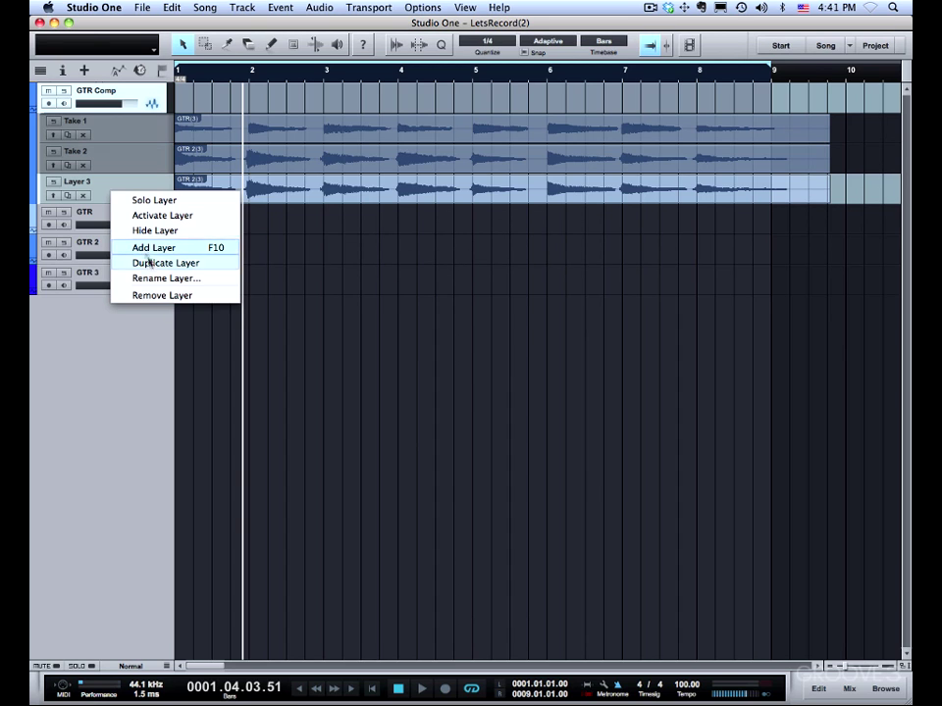
left_click(153, 278)
type("Take 3")
key("Return")
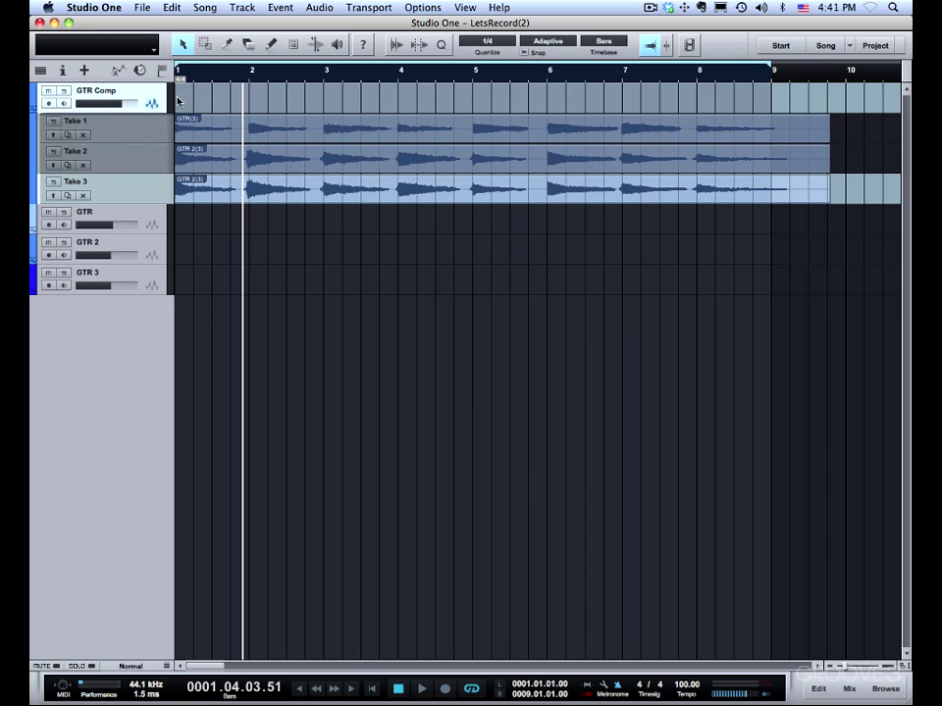
Rename the active empty layer of the GTR Comp track as Comp and check its name in the track inspector
right_click(139, 95)
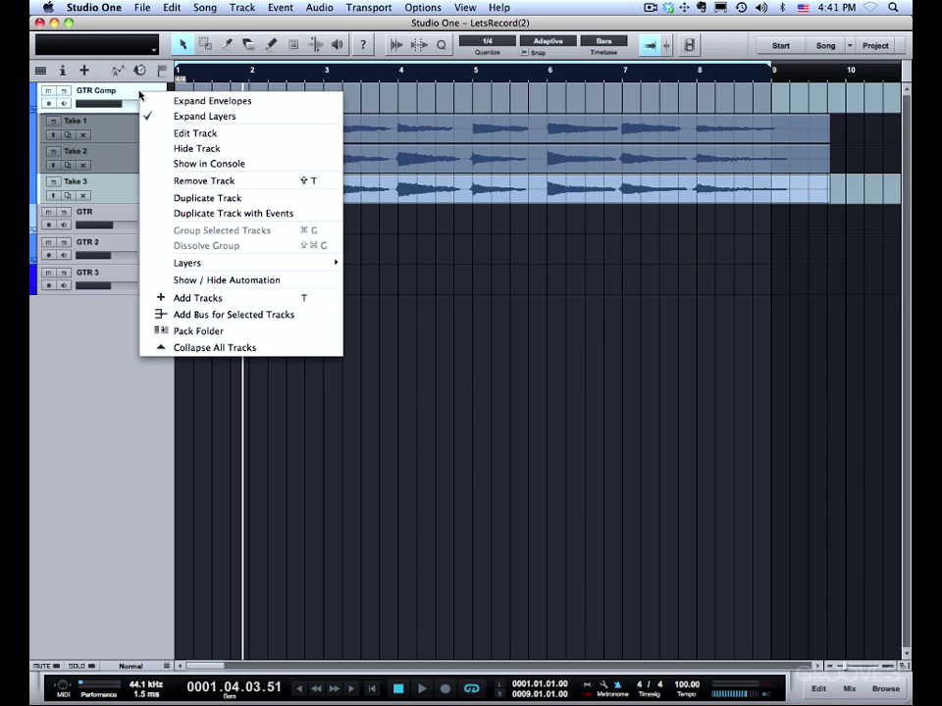
right_click(108, 92)
right_click(108, 91)
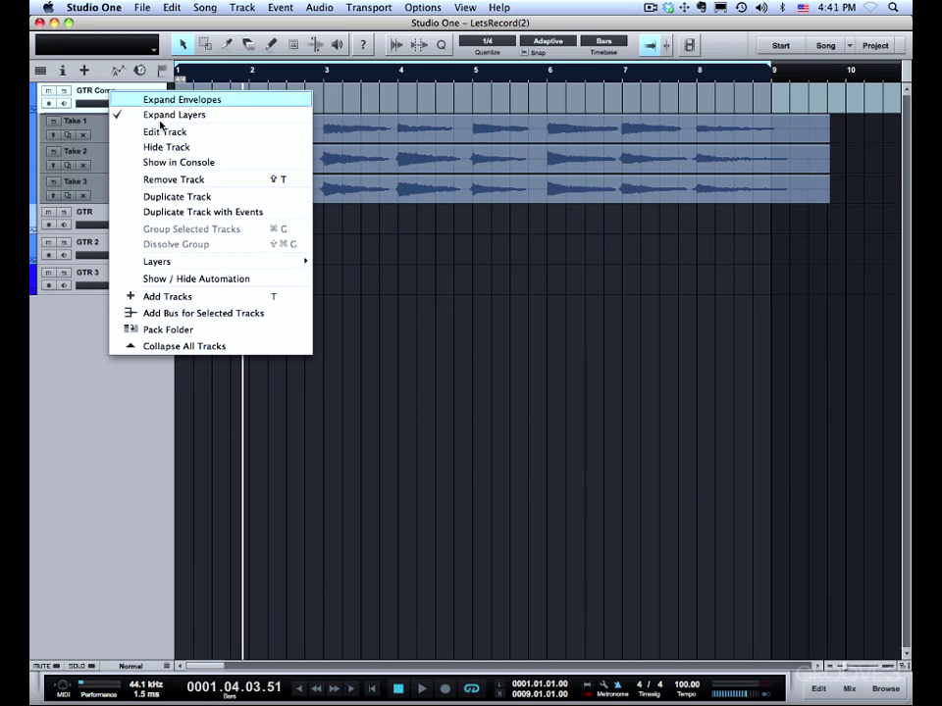
mouse_move(244, 268)
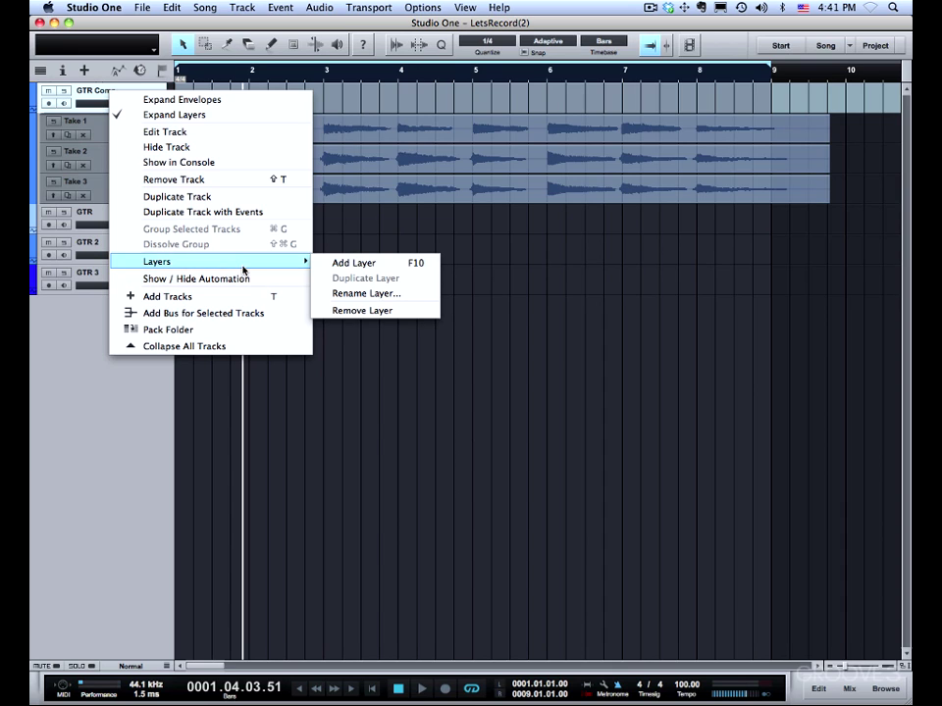
left_click(343, 295)
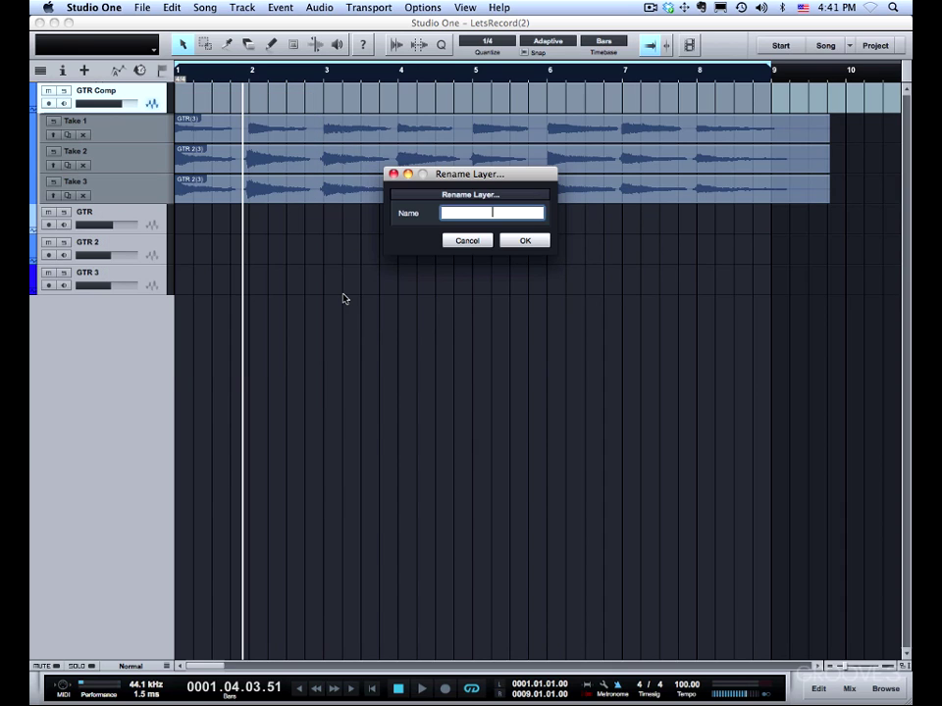
type("Comp")
key("Return")
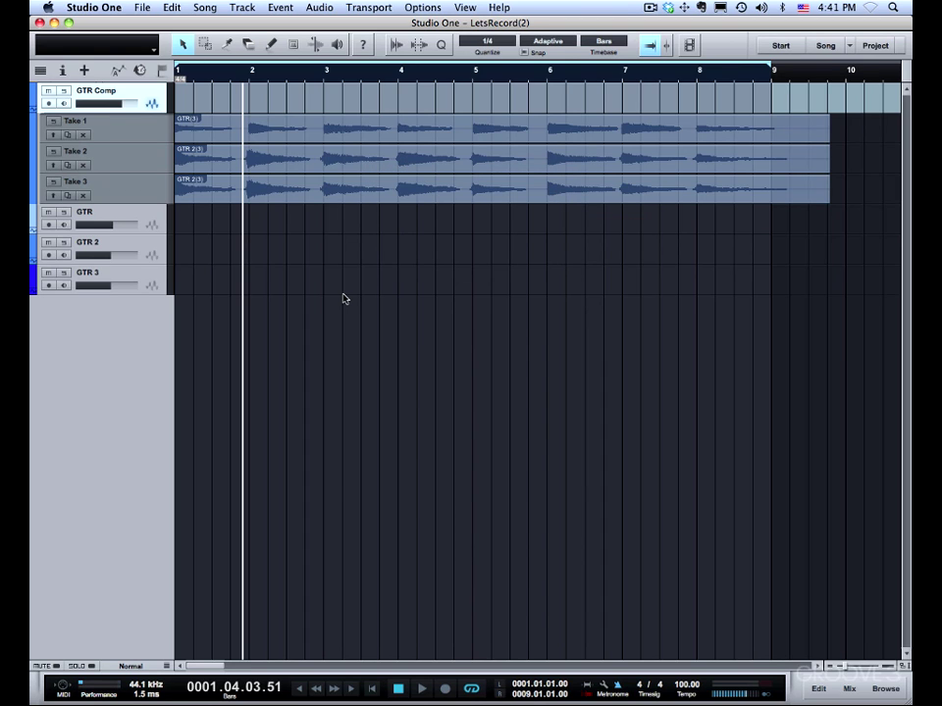
left_click(61, 69)
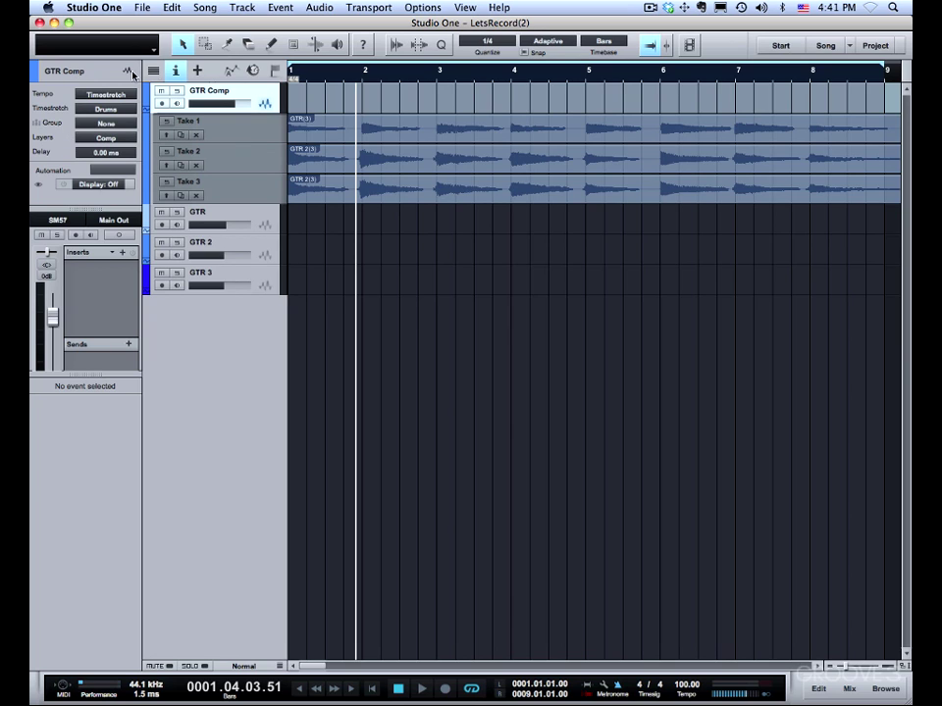
left_click(176, 72)
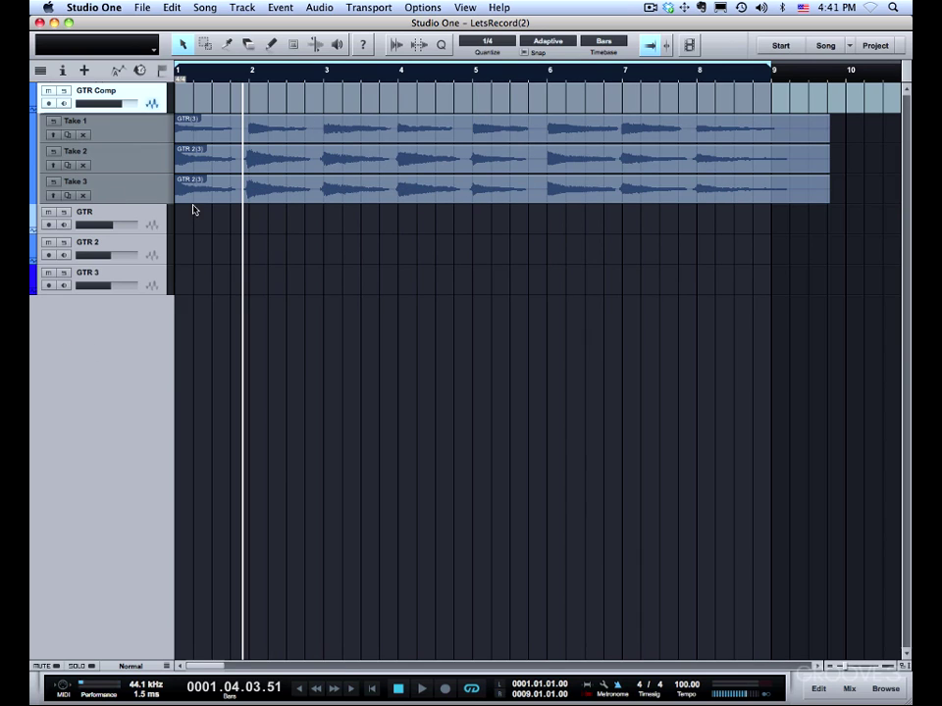
Comp the phrase up to just before bar 3 from Take 1, and from there to just before bar 6 from Take 2
left_click(205, 44)
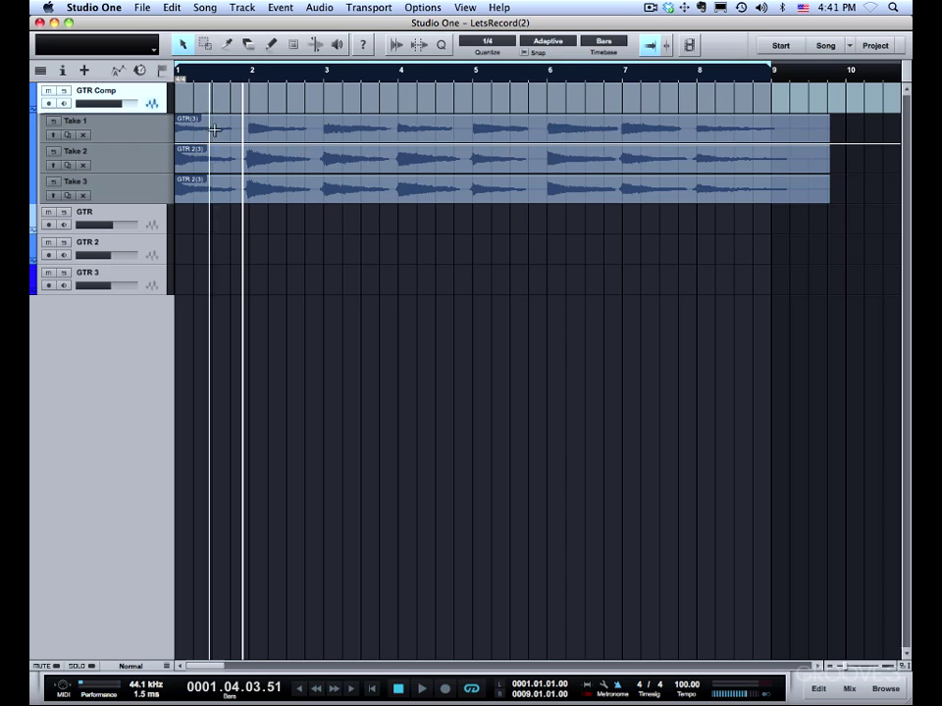
left_click_drag(178, 130, 539, 163)
left_click(311, 137)
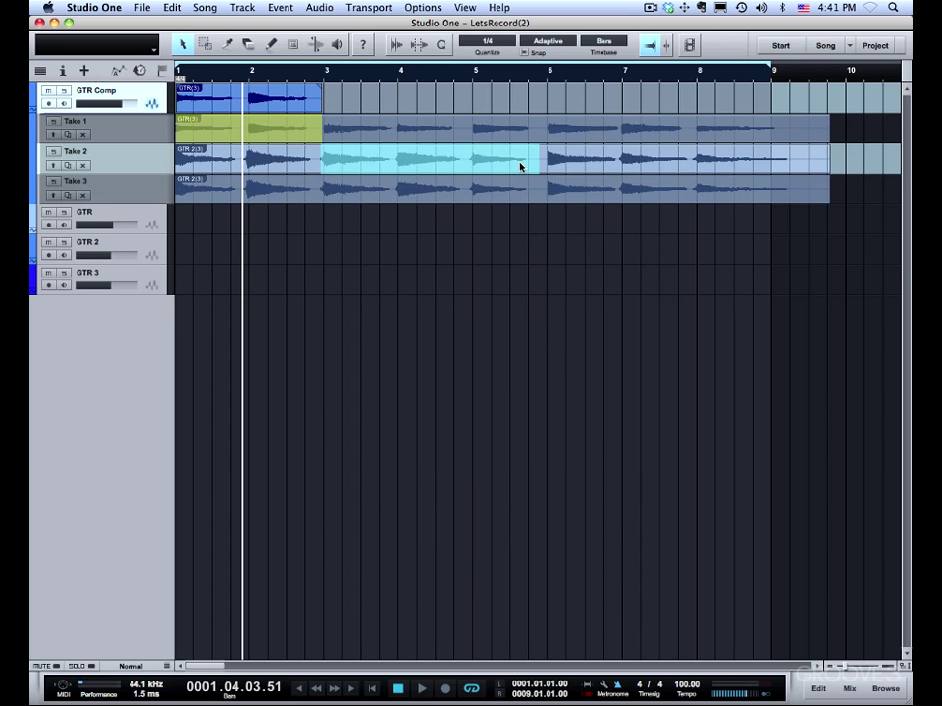
left_click(520, 166)
Comp from just before bar 7 to just past bar 9 from Take 3, and the bar 6 phrase from Take 1
left_click_drag(615, 188, 787, 189)
left_click(726, 188)
left_click_drag(542, 132, 620, 131)
left_click(583, 133)
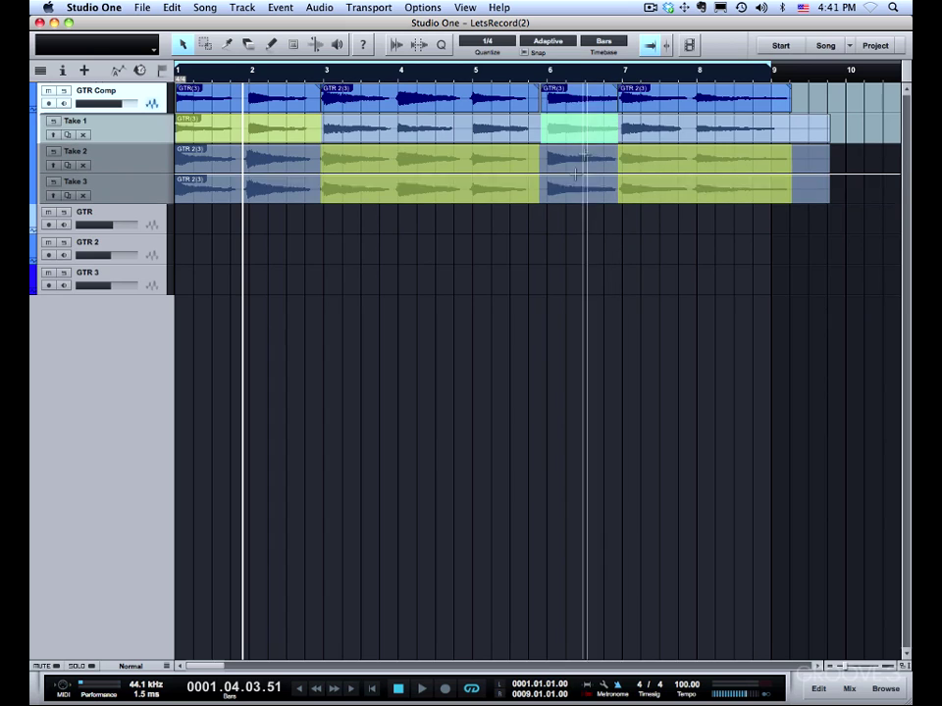